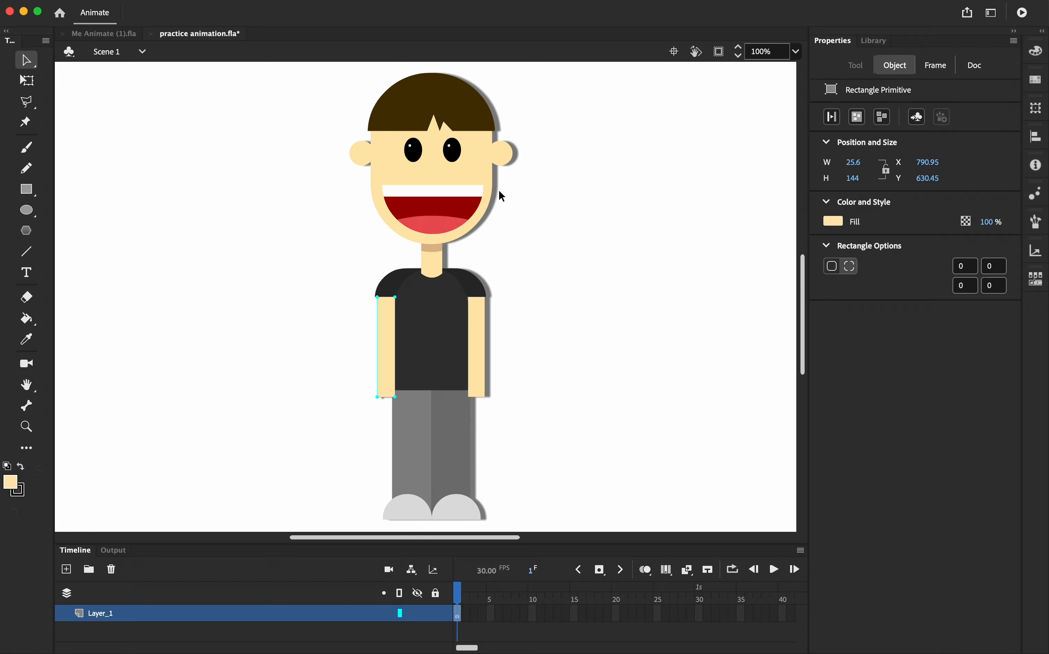
Convert the character's right arm into a graphic symbol named "r arm"
click(621, 207)
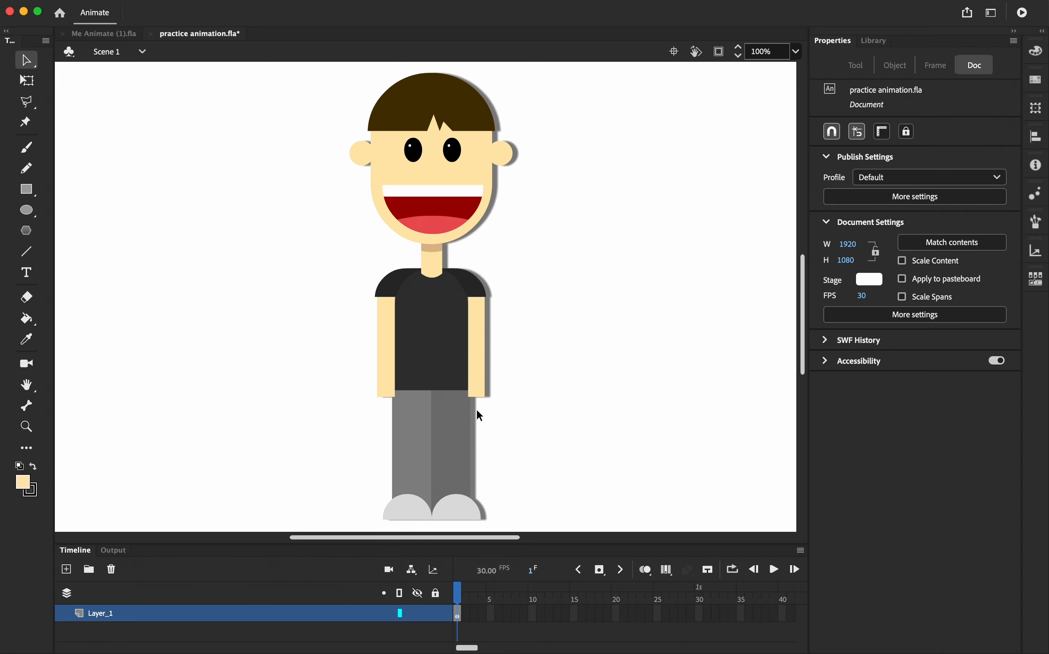
click(483, 341)
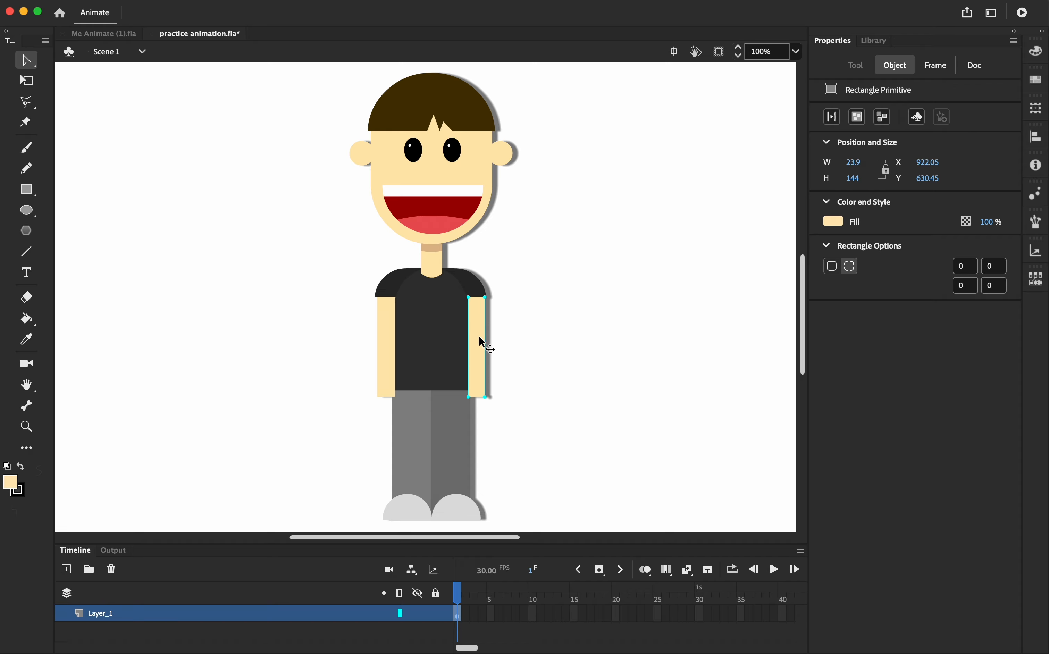
right_click(481, 338)
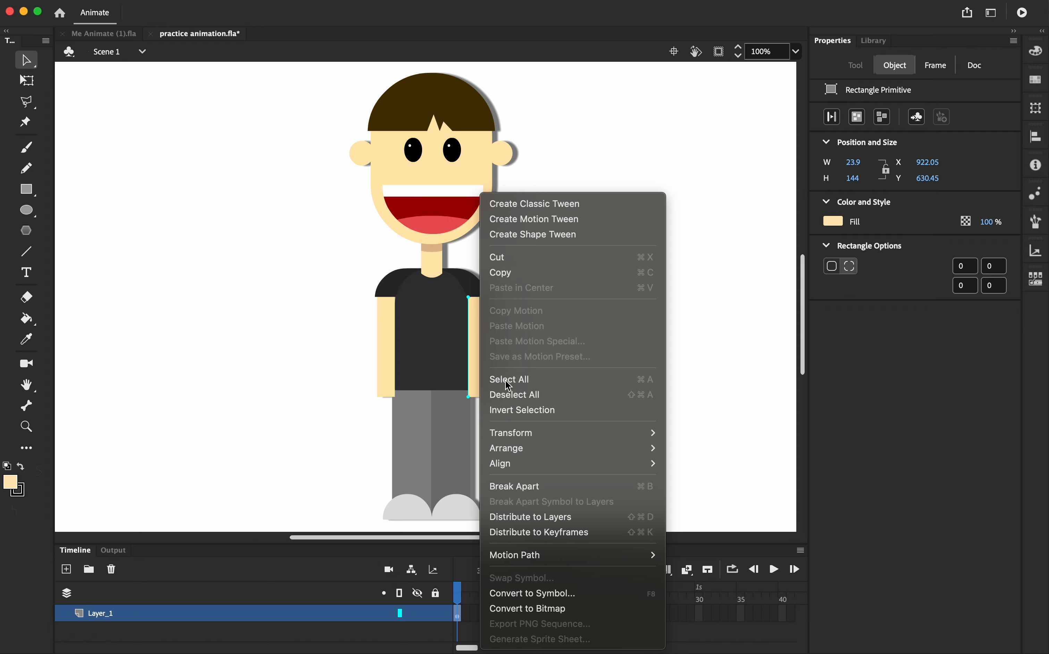
click(604, 593)
text(r arm)
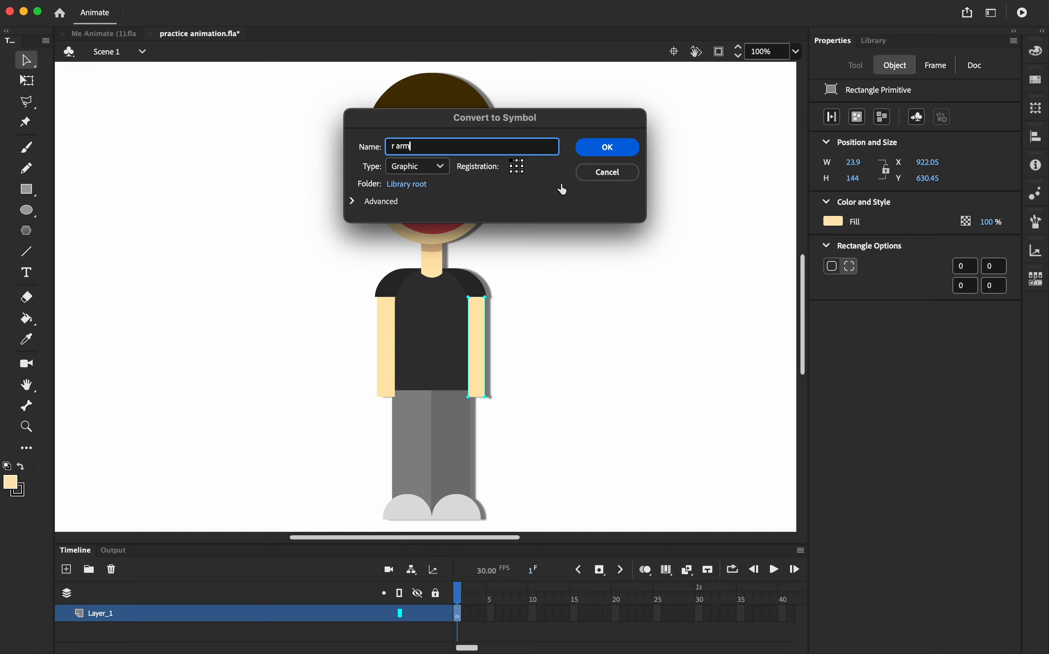
click(608, 147)
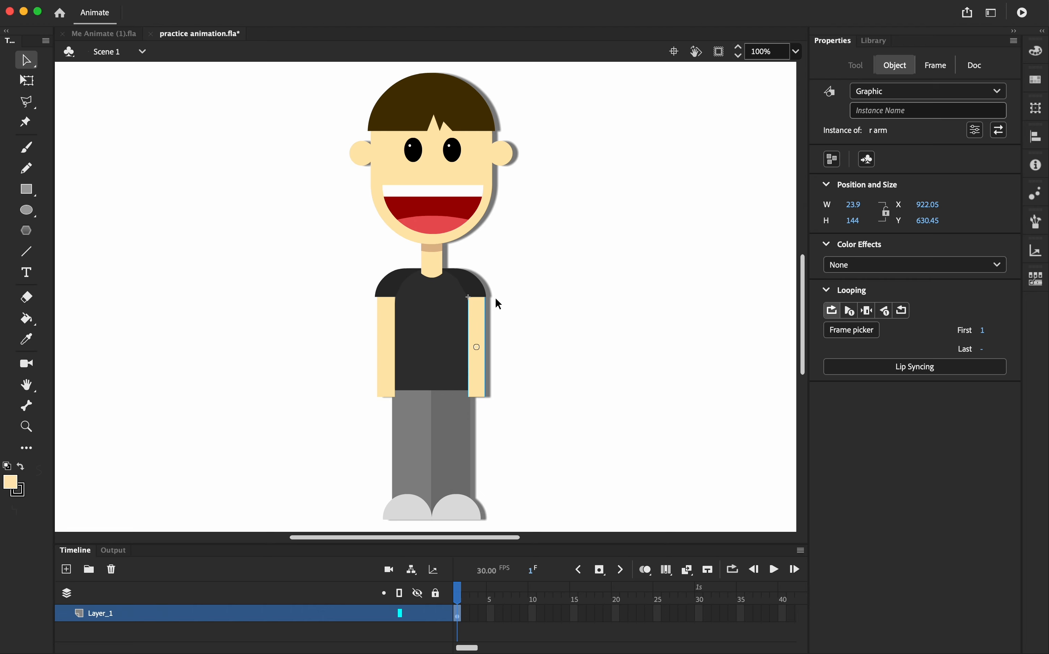
Convert the left arm into a graphic symbol named "l arm"
click(873, 42)
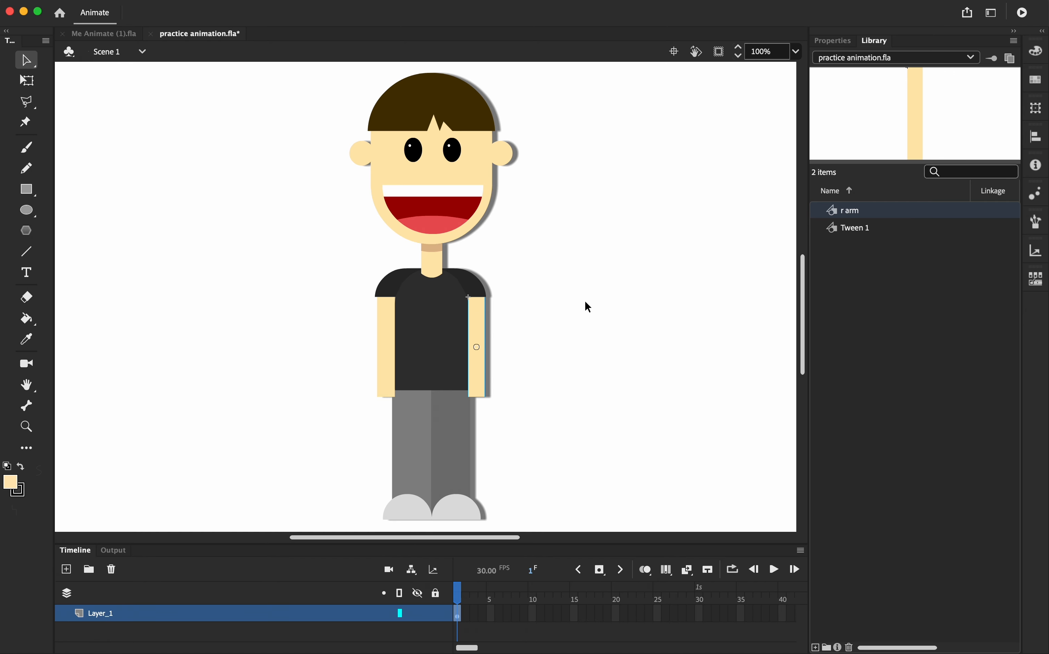
click(384, 346)
right_click(384, 345)
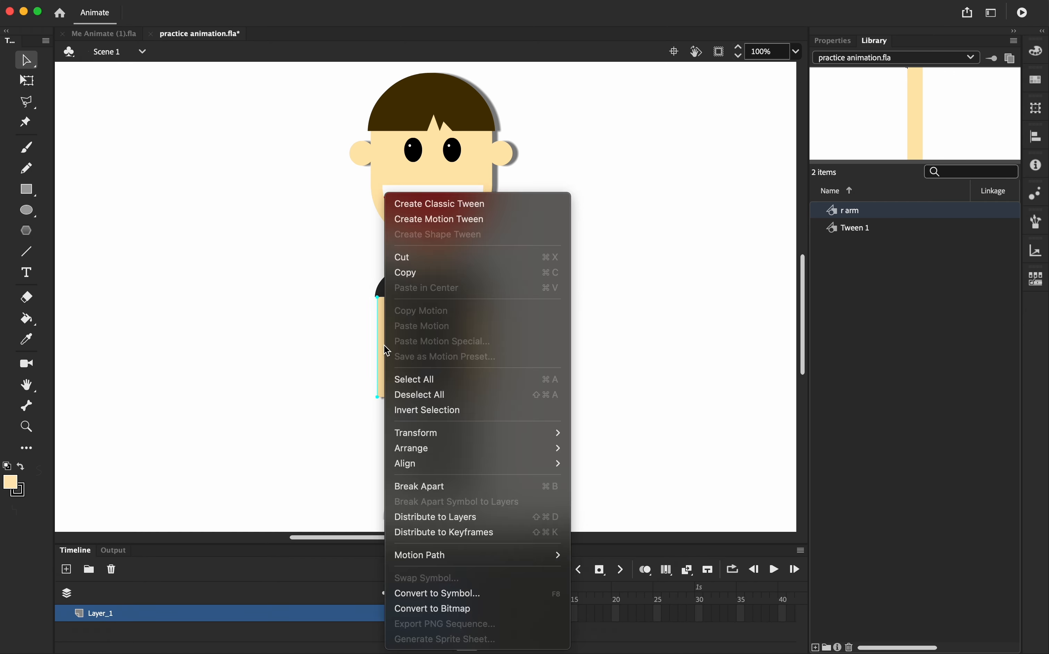
click(465, 593)
text(l arm)
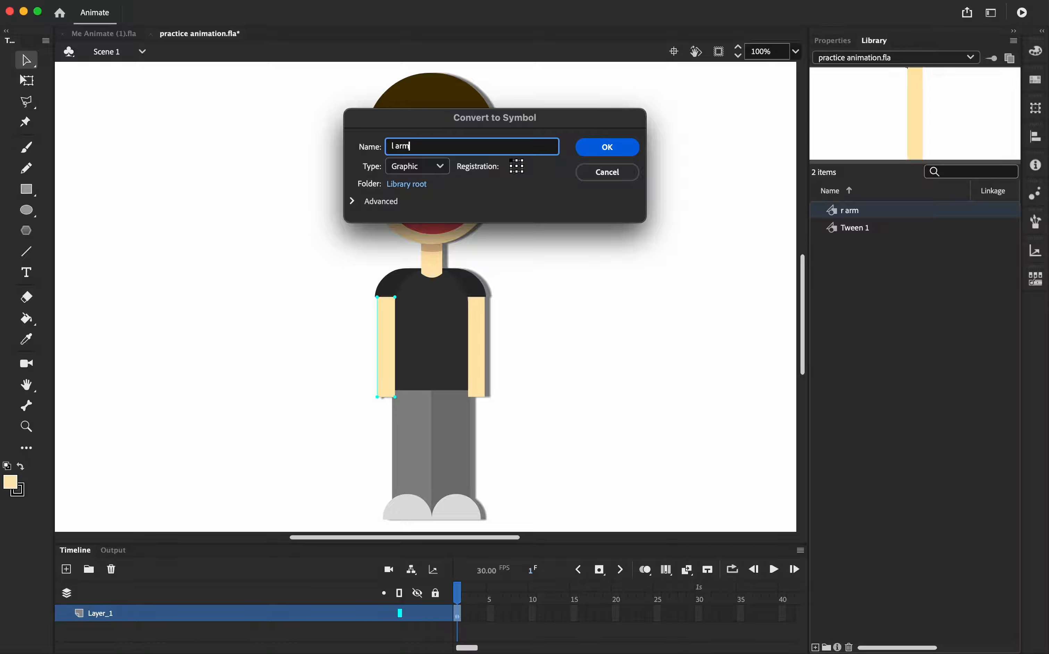
click(607, 149)
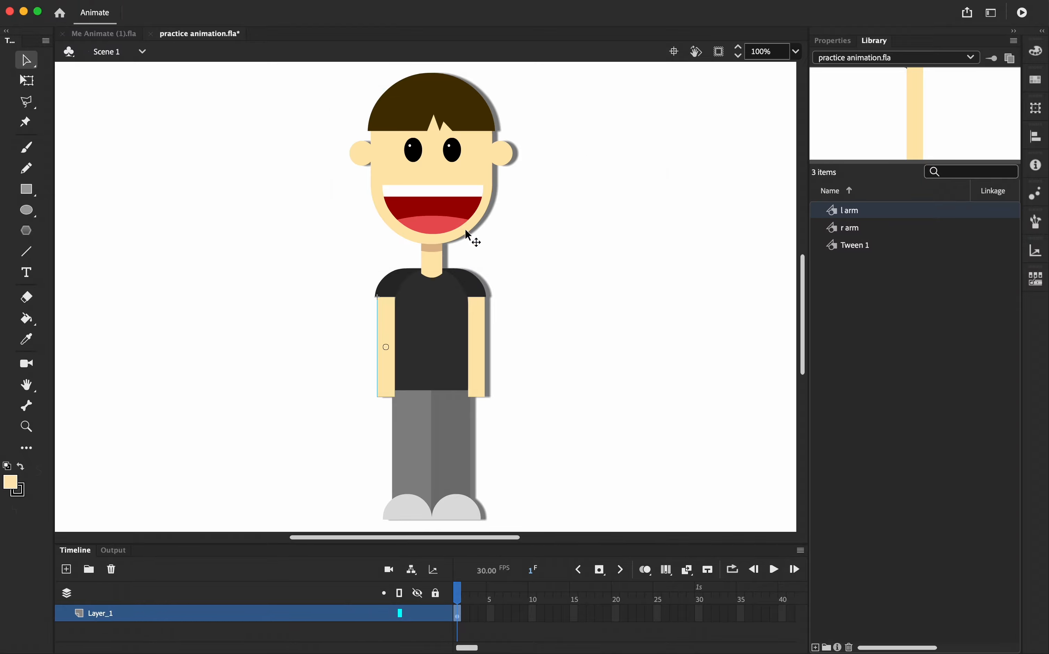
Select the head together with its hair, eyes, ears and mouth and convert them into a graphic symbol named "face"
click(475, 167)
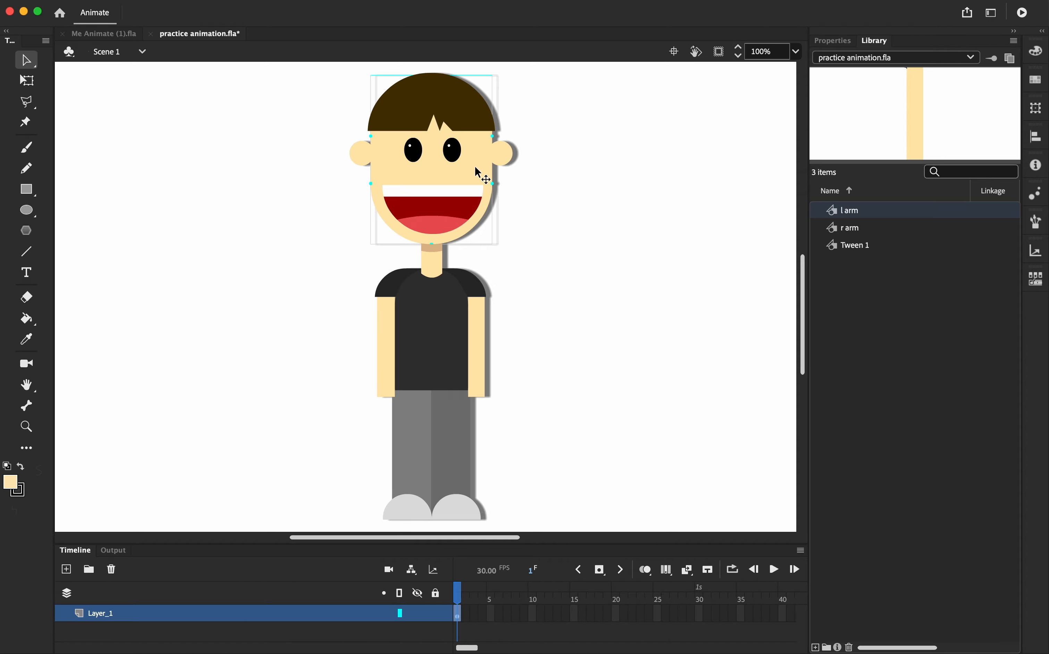
click(450, 149)
shift+click(412, 151)
shift+click(361, 150)
shift+click(501, 160)
shift+click(432, 116)
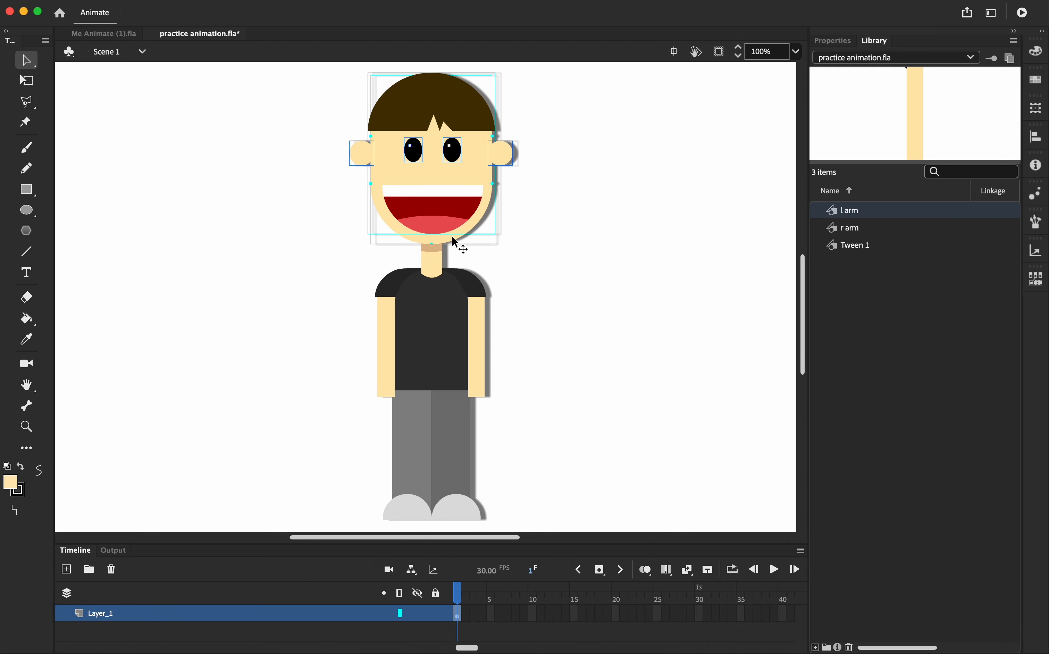
right_click(470, 167)
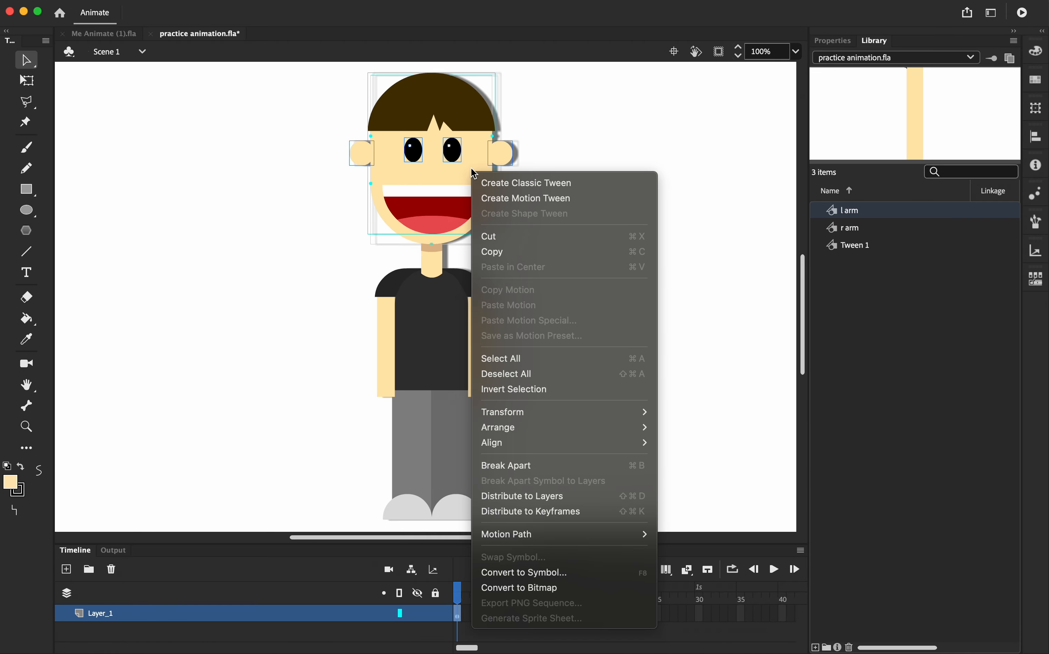
click(621, 571)
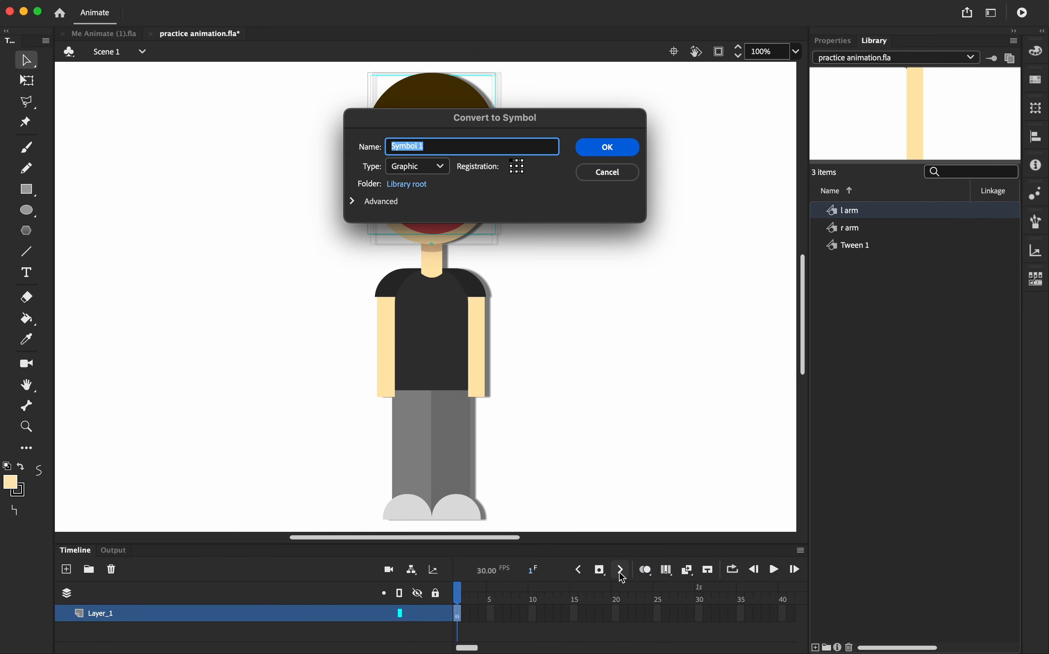
text(face)
click(607, 147)
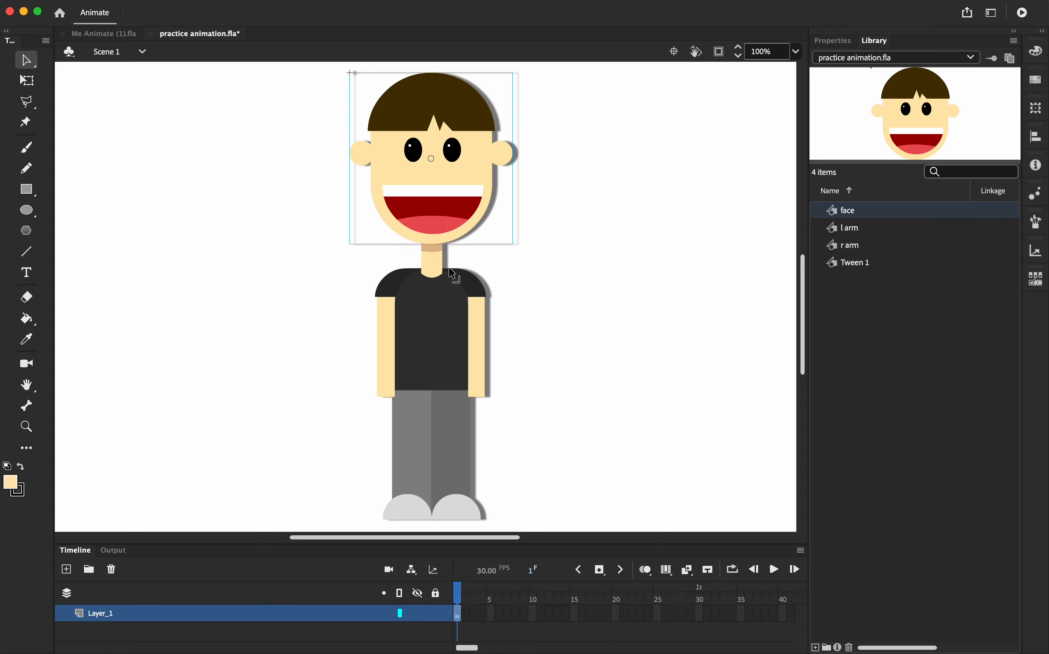
Convert the neck, body, shoulders, legs and feet into separate graphic symbols named after each part
click(436, 266)
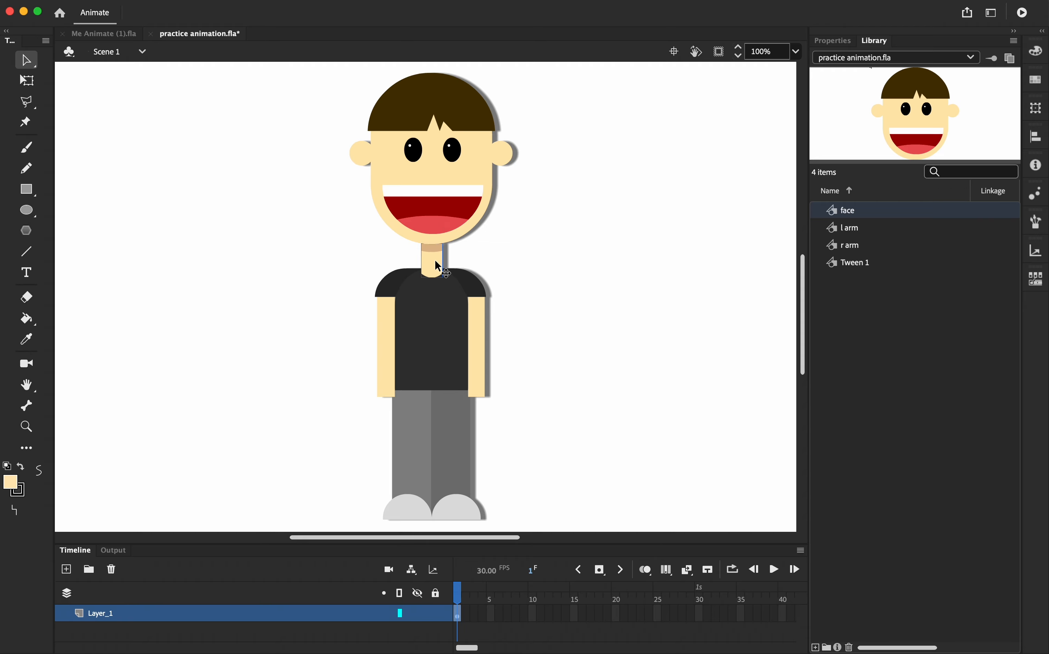
click(437, 311)
click(394, 285)
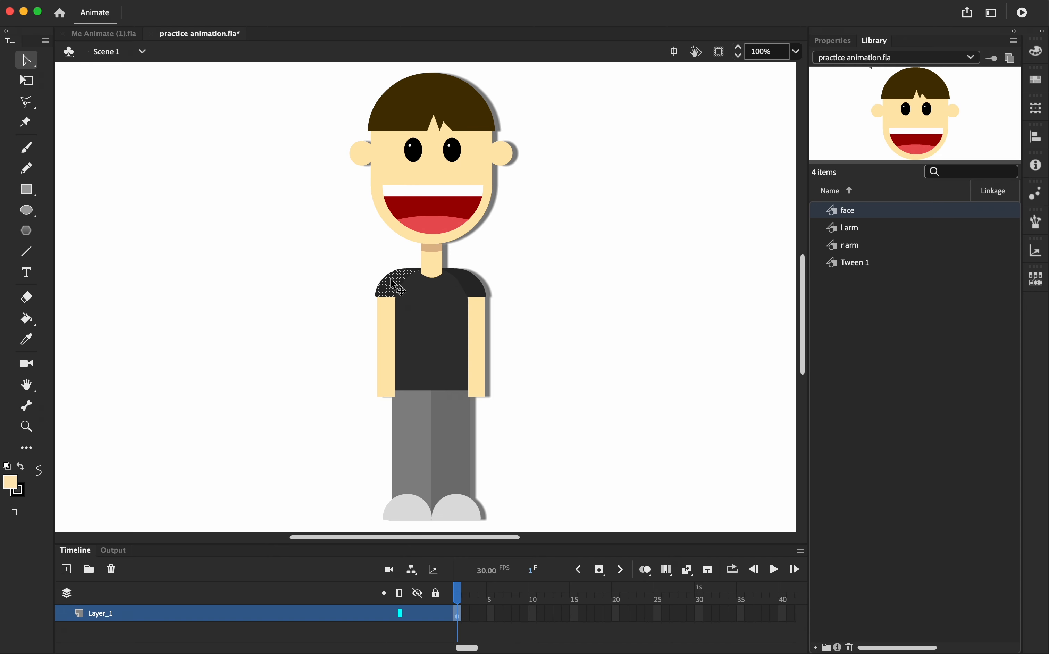
click(471, 285)
click(459, 438)
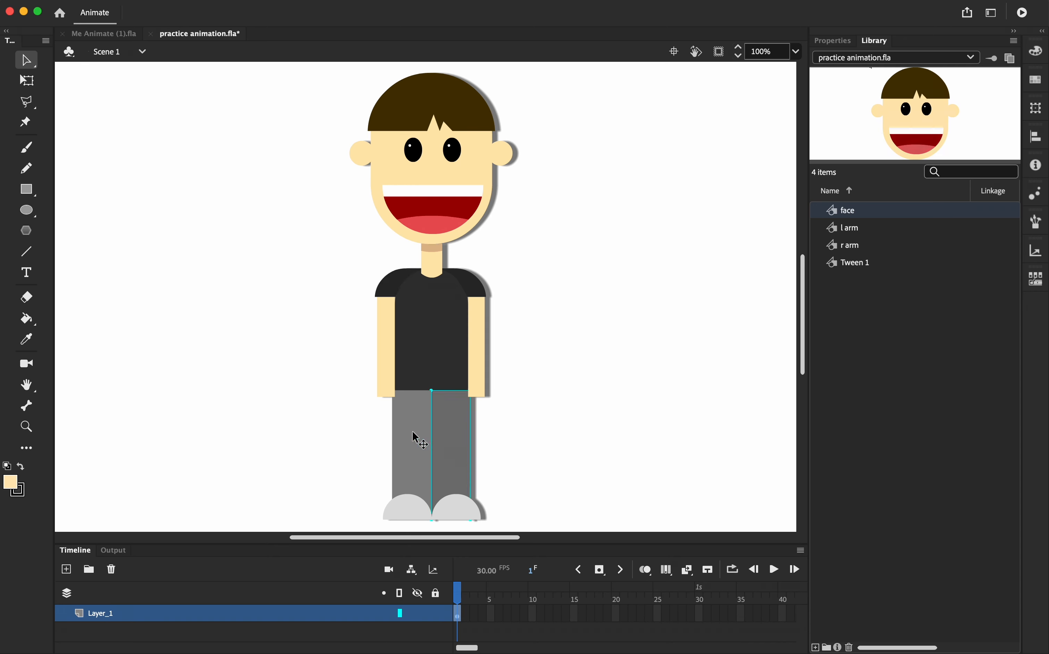
click(413, 439)
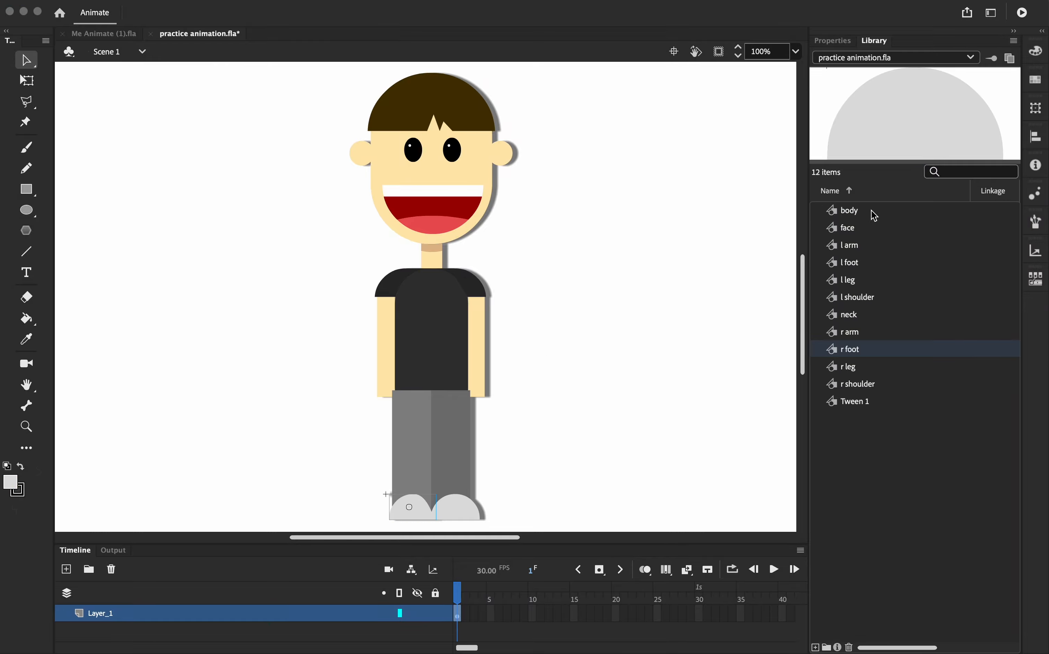
click(480, 164)
key(Escape)
click(871, 209)
right_click(449, 359)
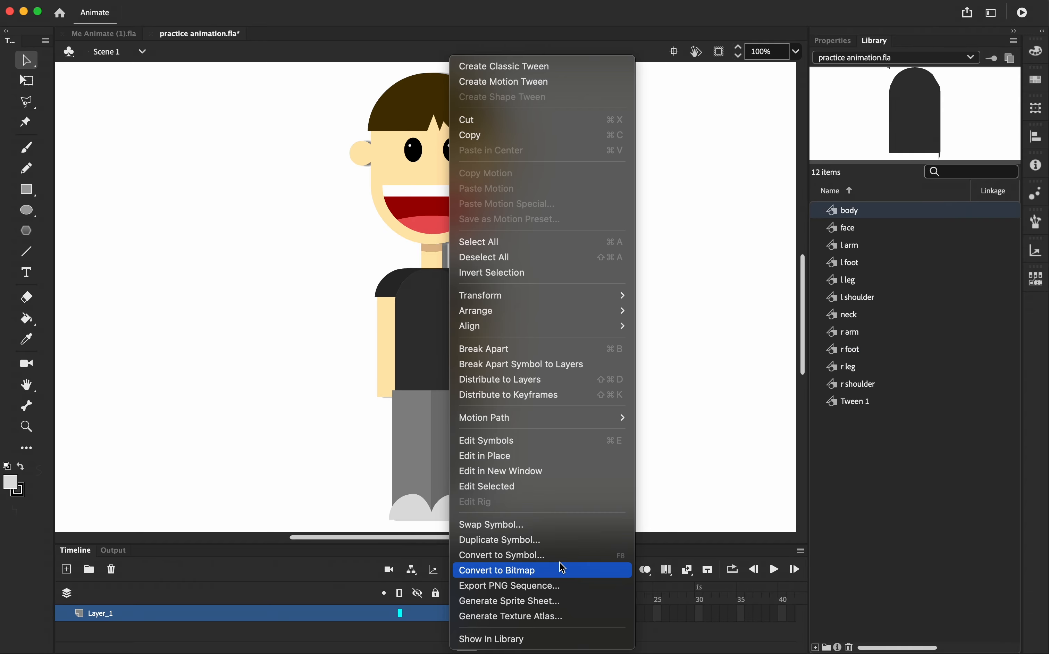
click(680, 438)
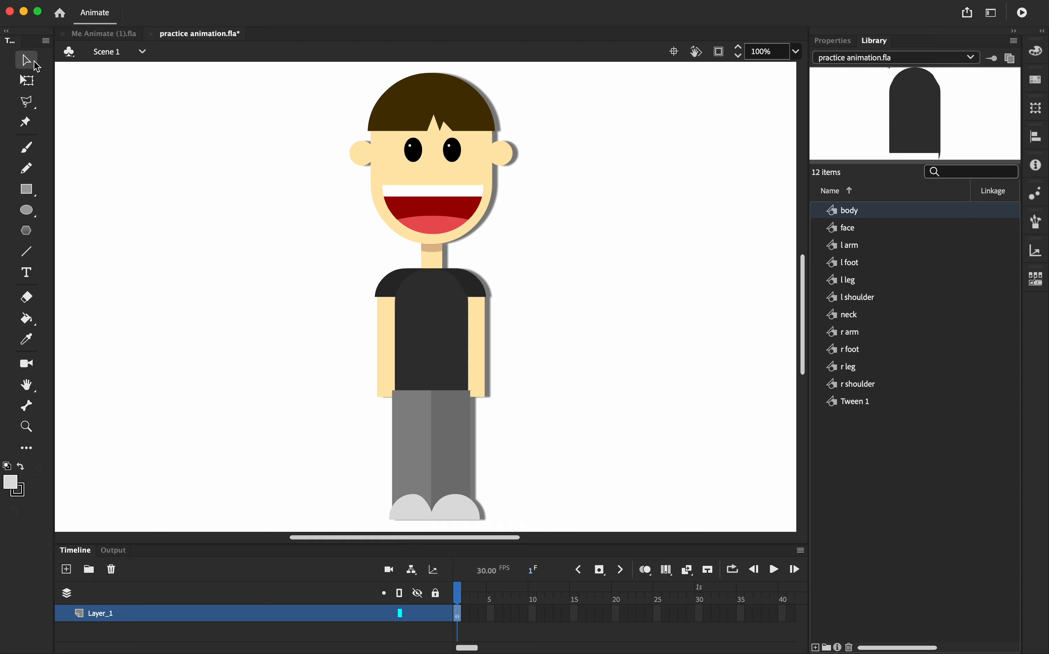
With the Free Transform tool, move the face's transformation point down to the bottom of the head
click(30, 83)
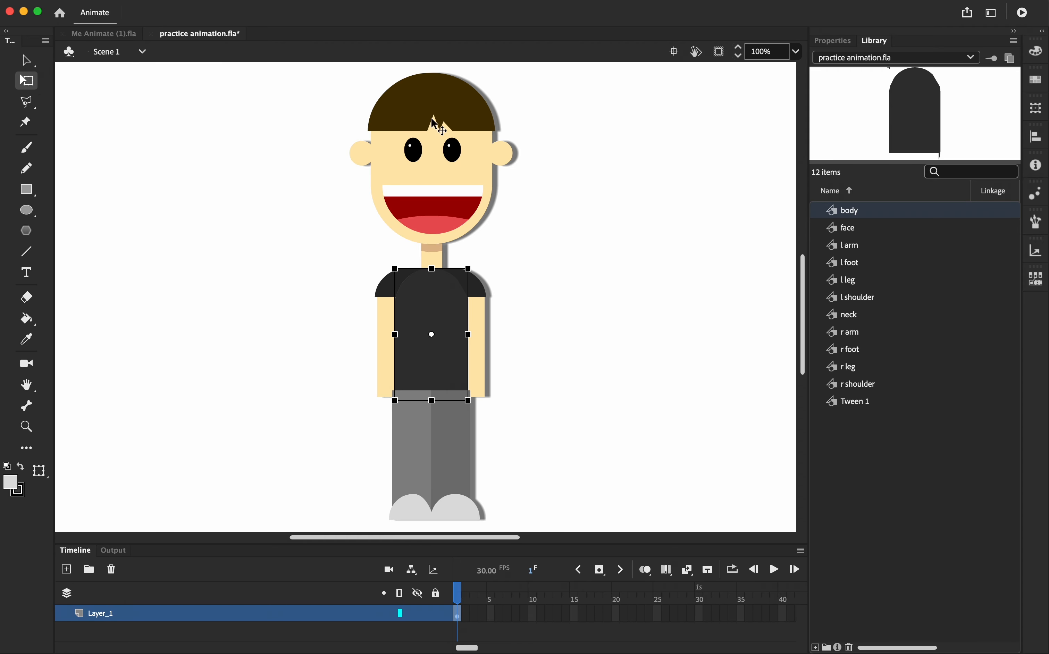
click(442, 158)
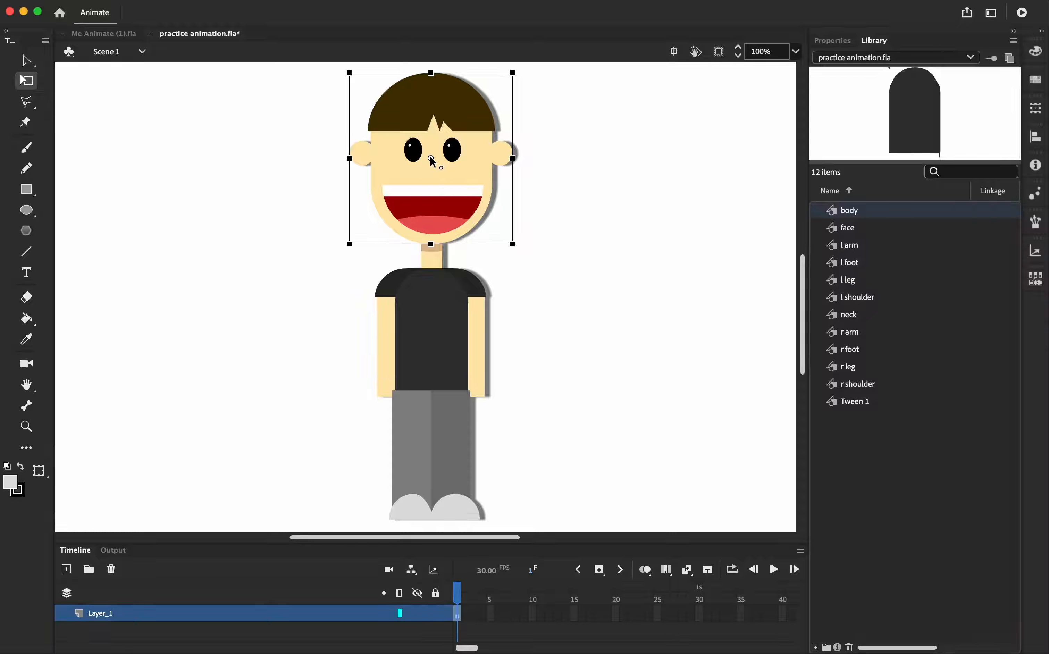
drag(431, 158, 430, 229)
Reposition the transformation points of the neck and the right shoulder toward their joints
click(435, 260)
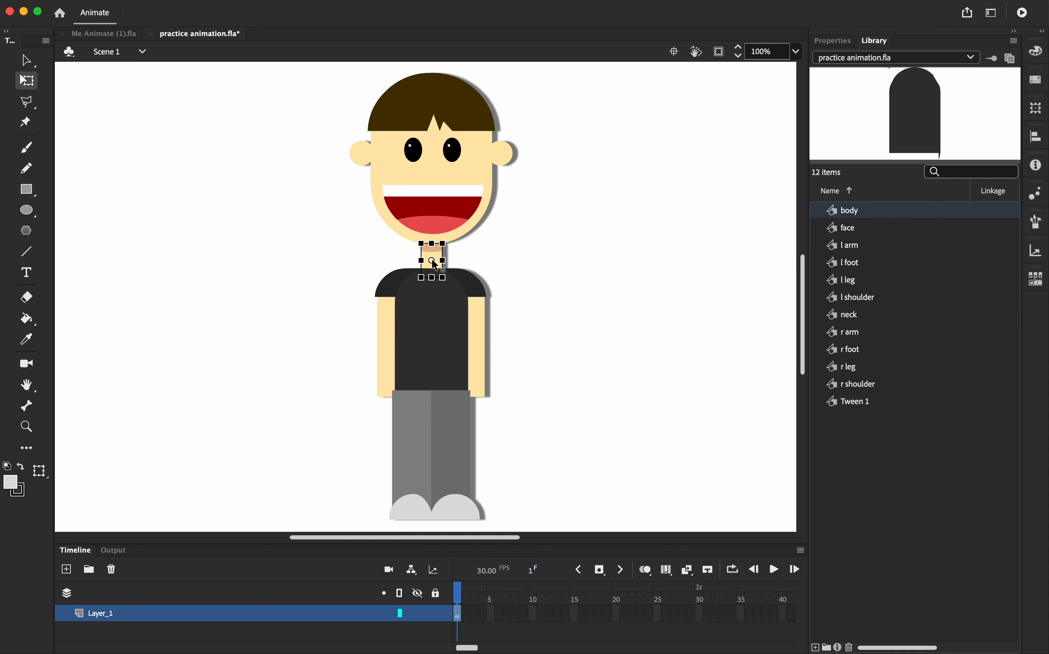
drag(431, 260, 432, 269)
click(475, 289)
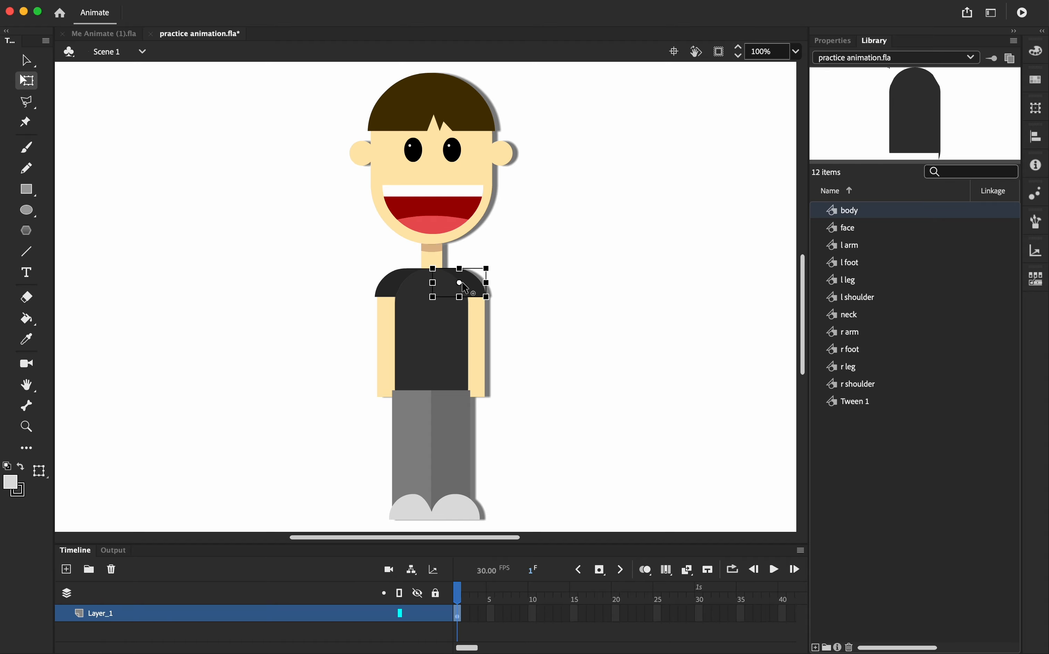
drag(459, 282, 408, 274)
Move the body's transformation point down to its bottom edge at the hips
click(391, 288)
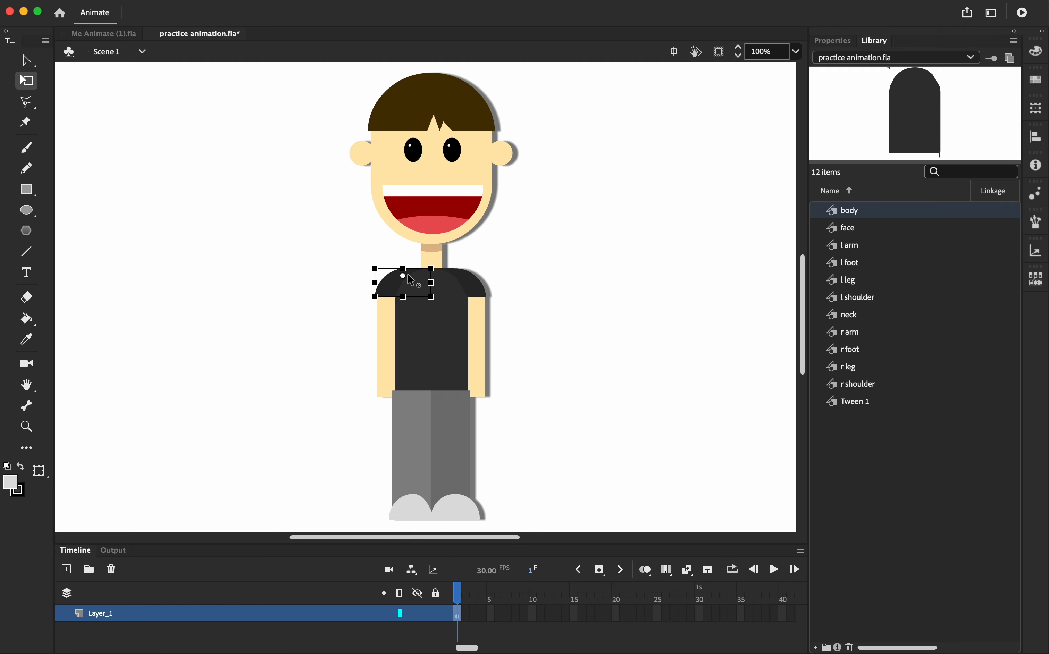
click(388, 353)
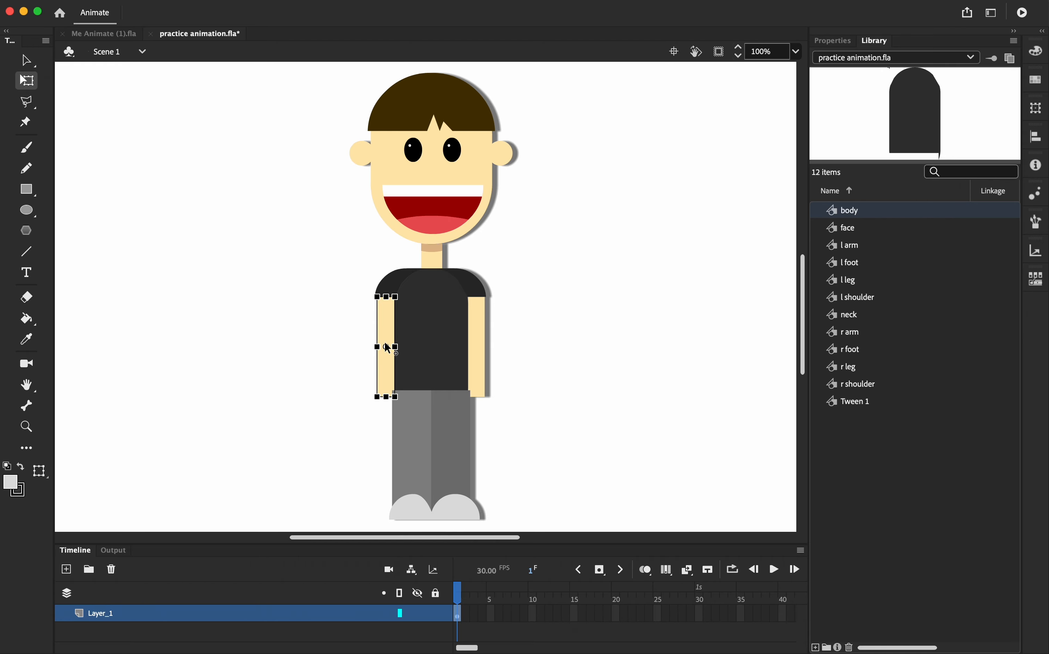
click(479, 361)
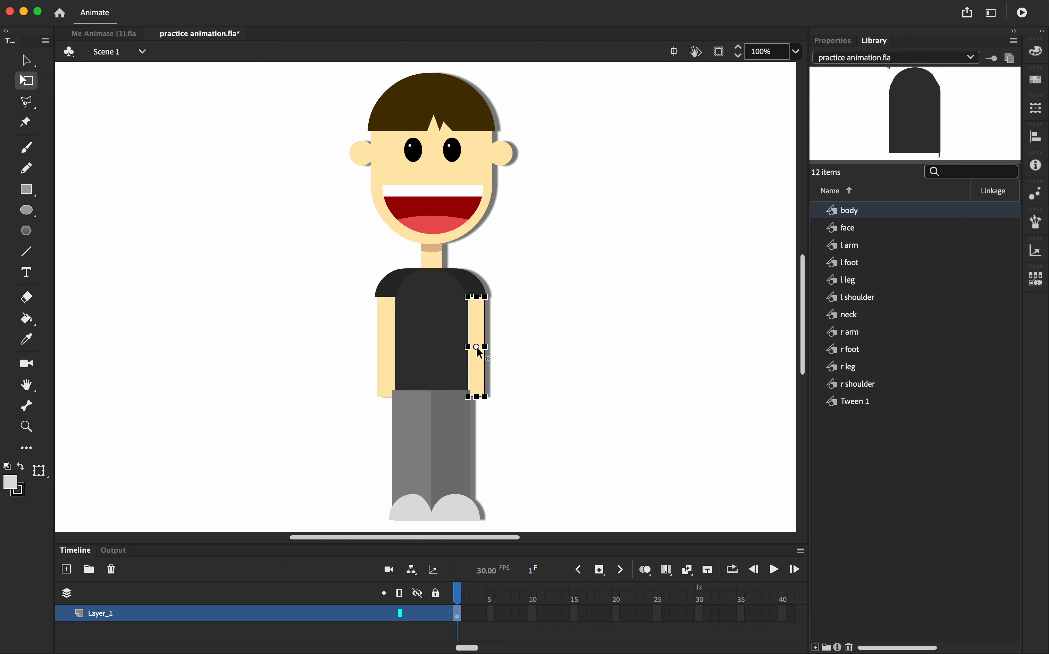
click(437, 348)
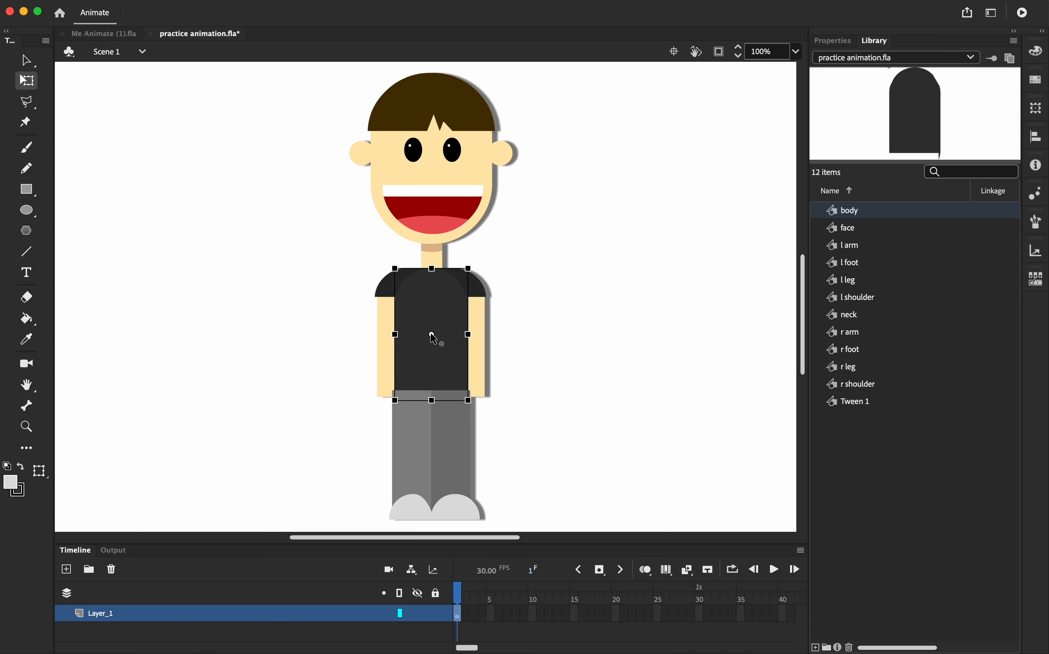
drag(431, 335, 431, 382)
Select each leg, foot, arm and shoulder in turn to check where its transformation point sits
click(419, 448)
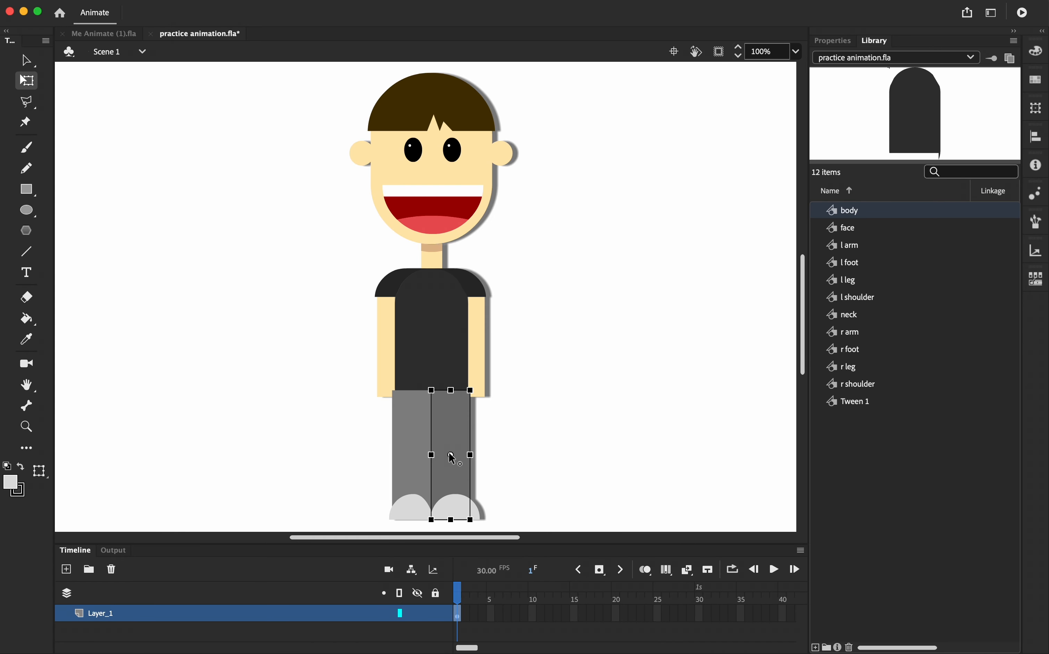
click(419, 512)
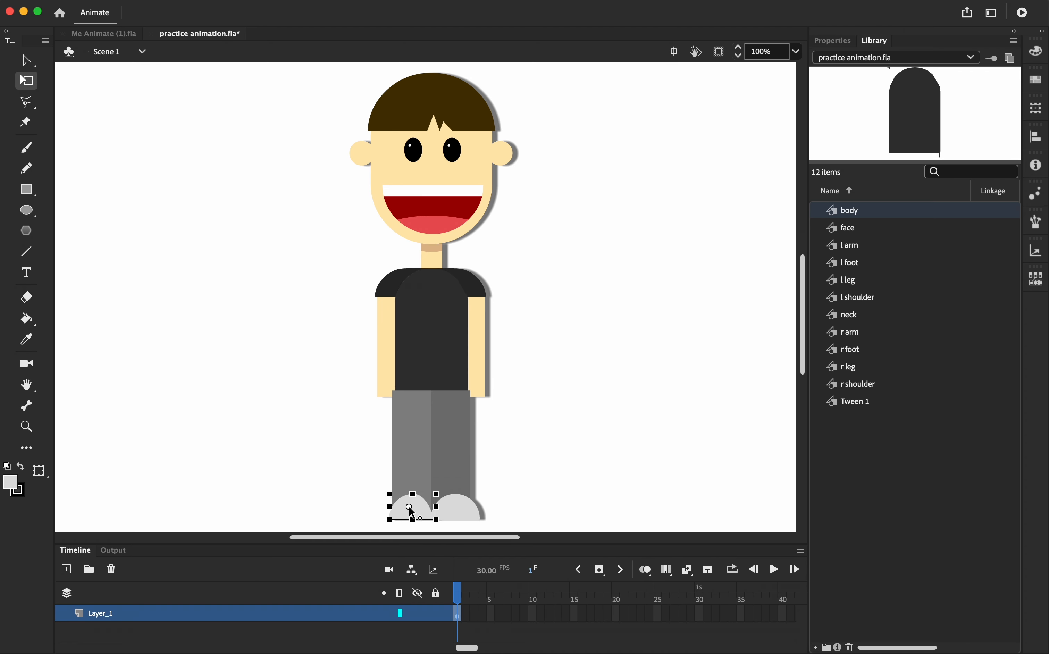
click(456, 508)
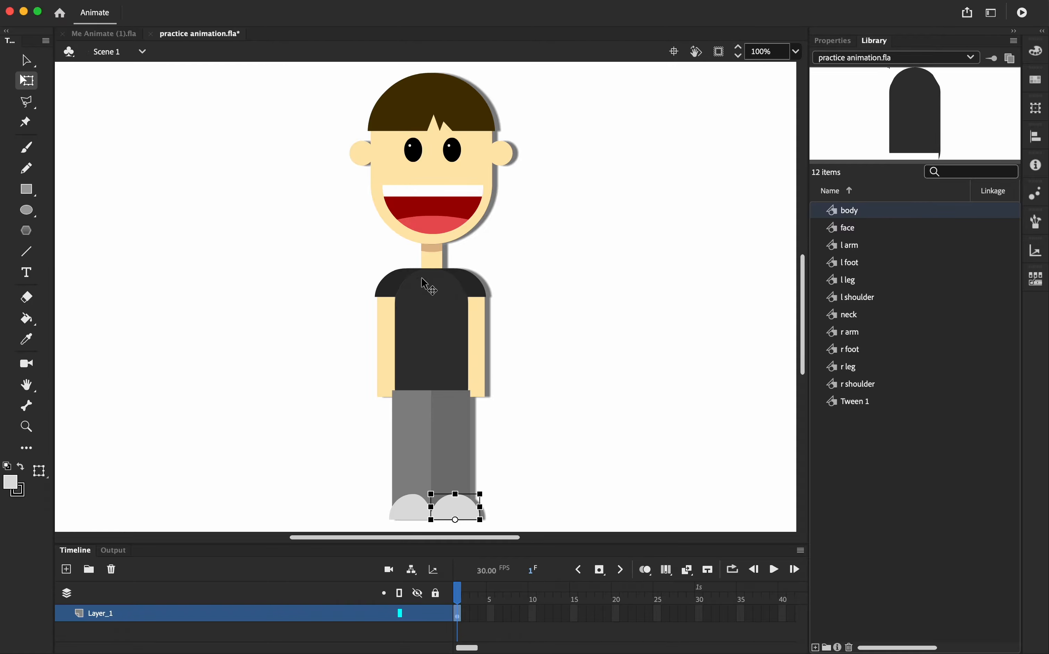
click(452, 458)
click(404, 446)
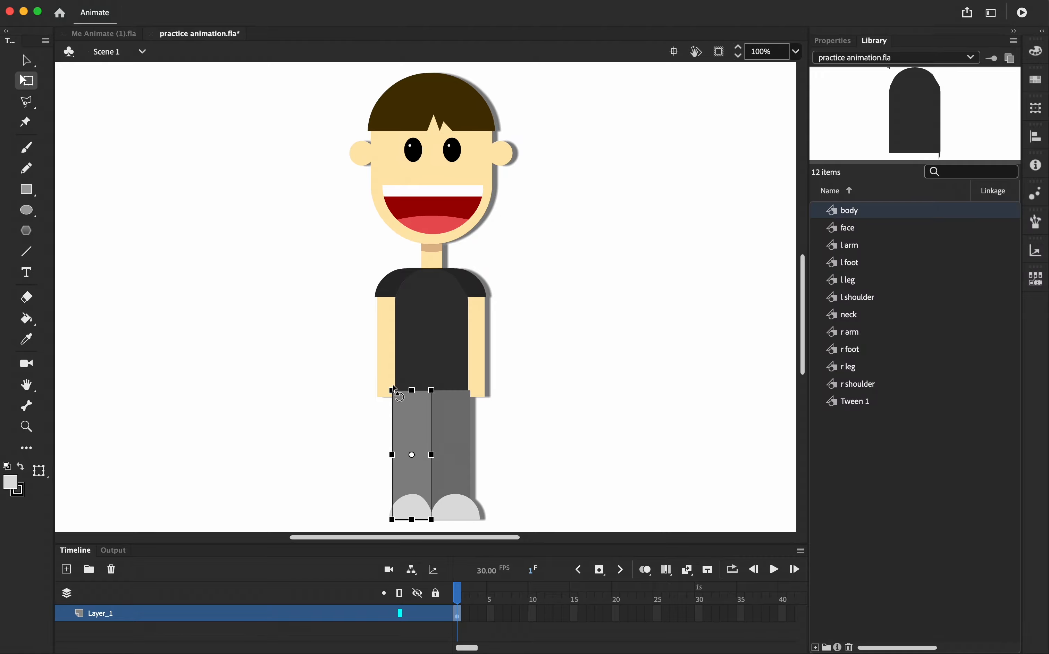
click(388, 347)
click(446, 353)
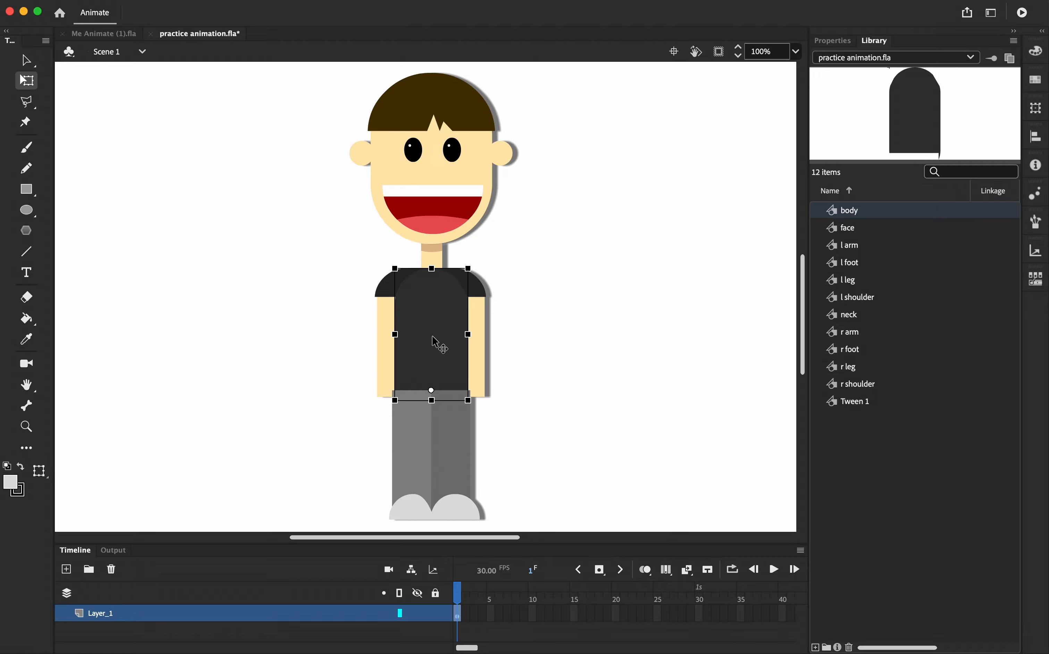
click(482, 348)
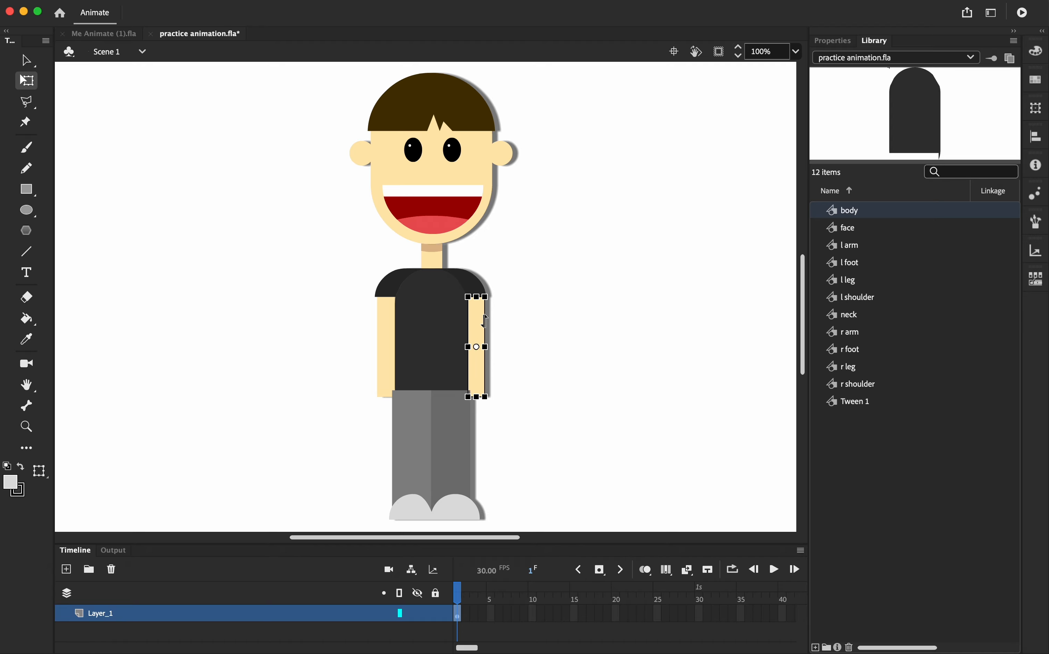
click(478, 288)
click(392, 283)
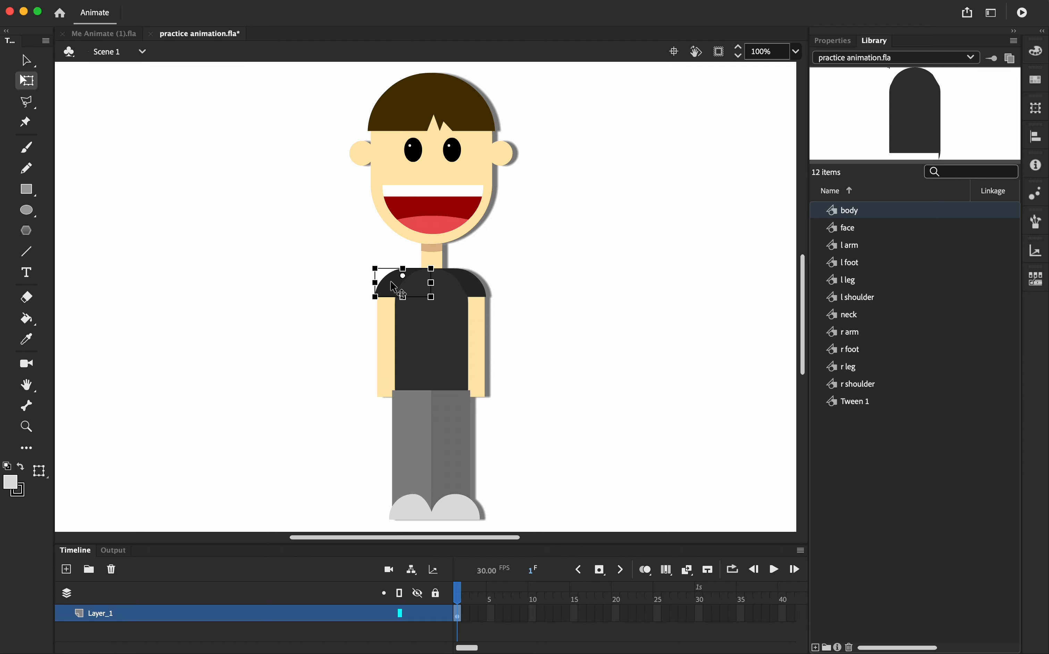
With the Oval tool and a bright green fill, draw a small circle below the character's feet
click(432, 255)
click(433, 200)
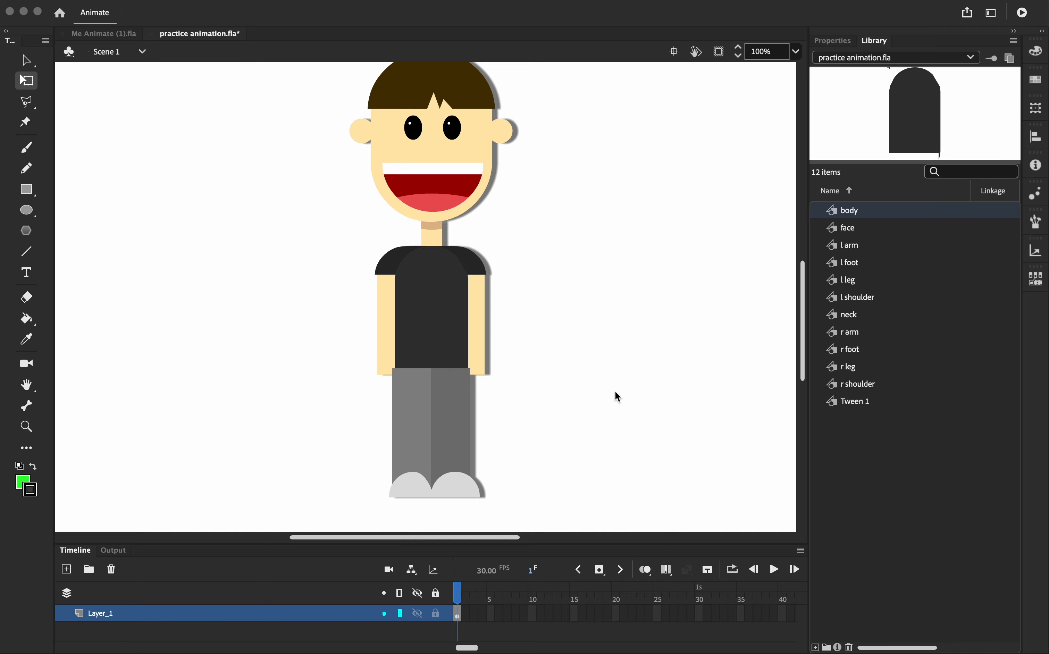
scroll(614, 339, up, 1)
scroll(613, 340, down, 1)
scroll(527, 308, right, 2)
scroll(527, 311, left, 2)
scroll(526, 311, down, 1)
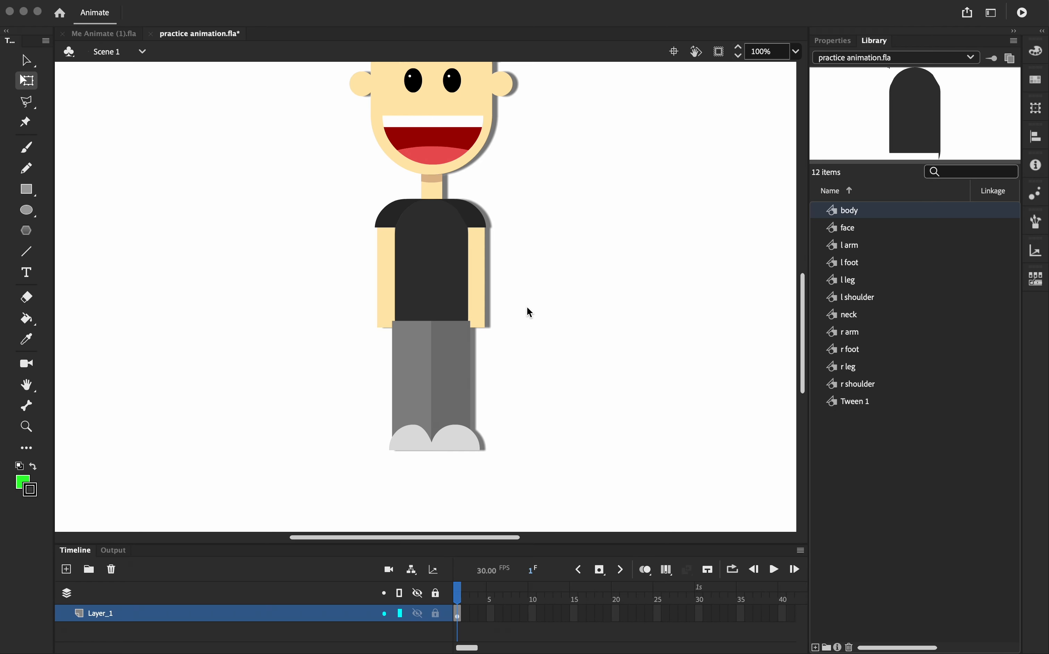
click(28, 214)
click(30, 210)
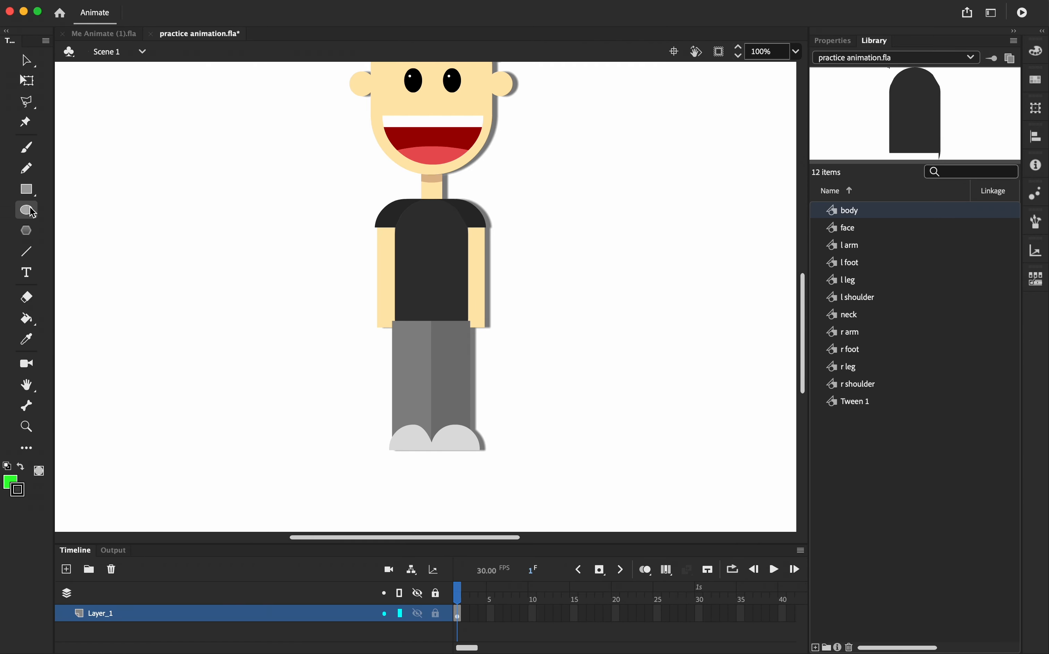
click(11, 481)
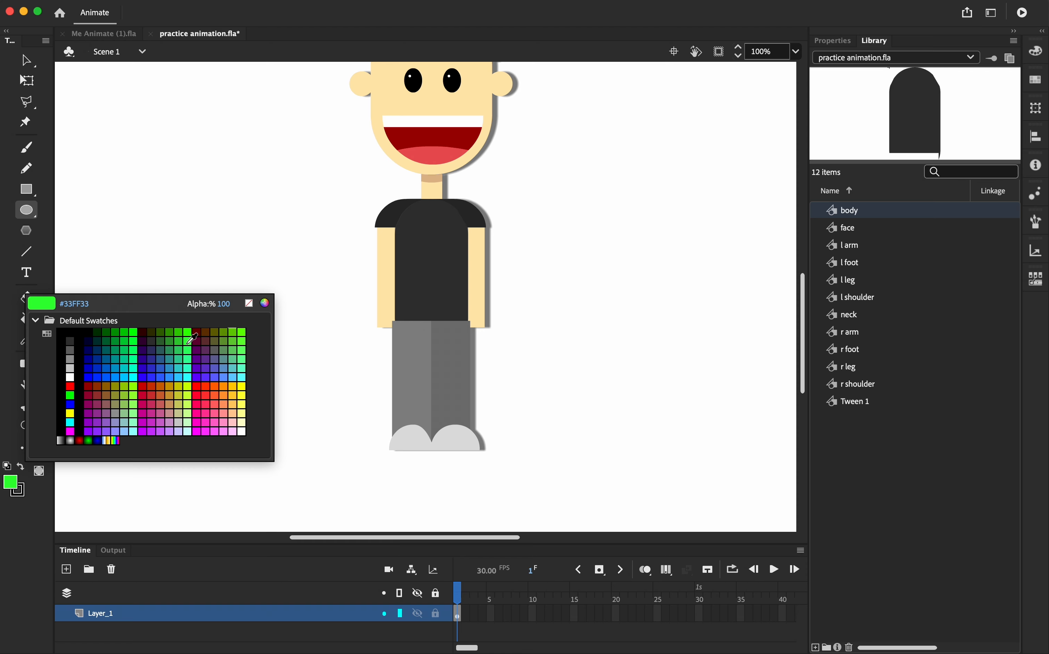
click(193, 338)
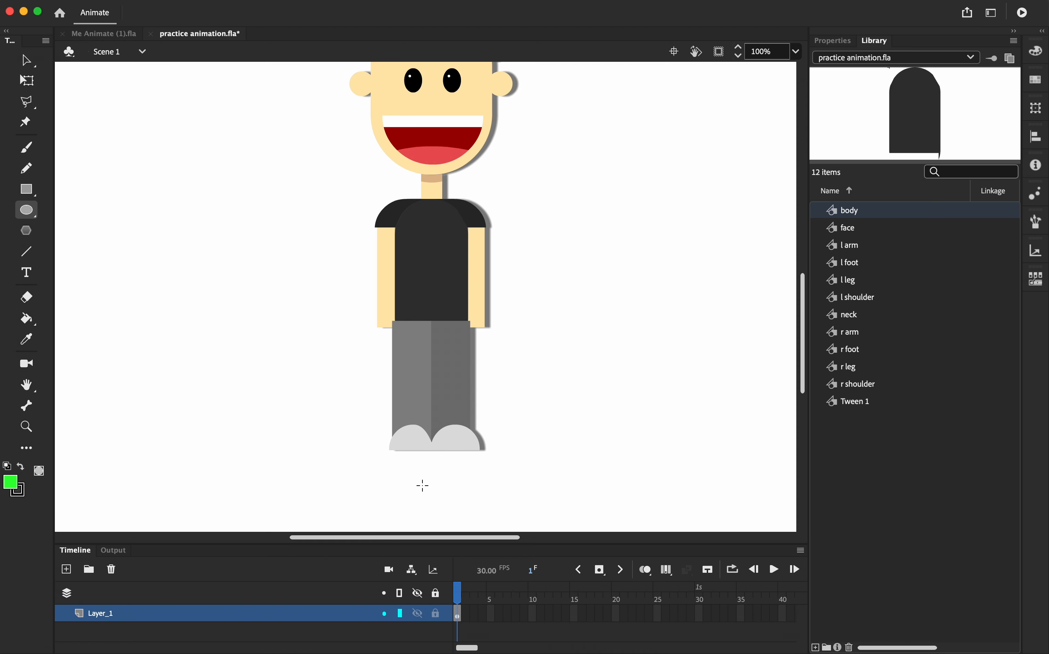
drag(419, 481, 443, 505)
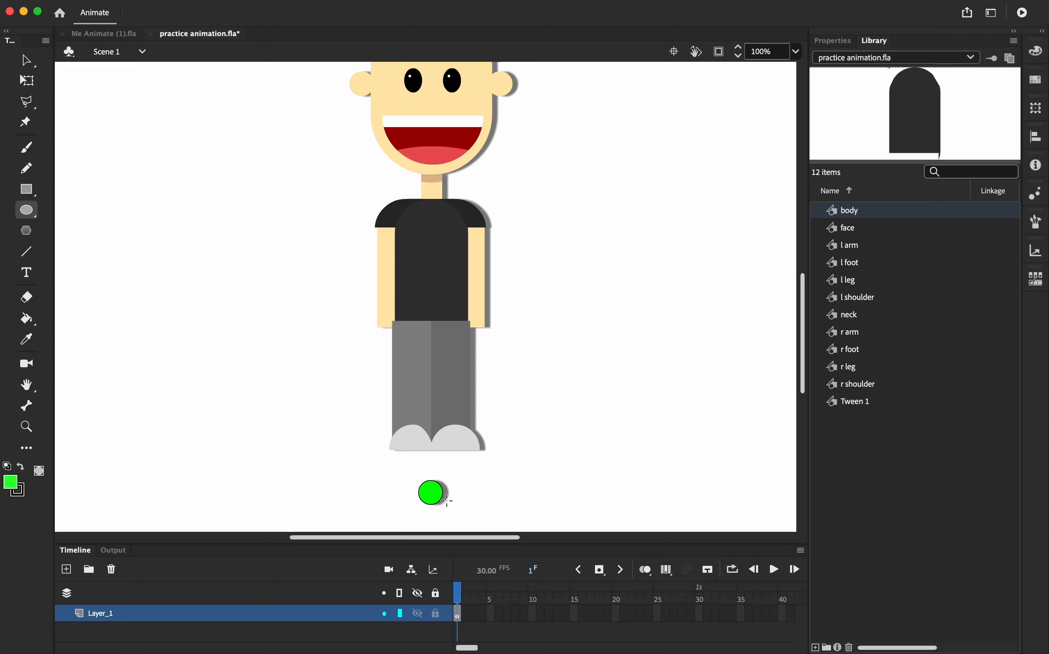
Select the green circle and move it up slightly
click(26, 60)
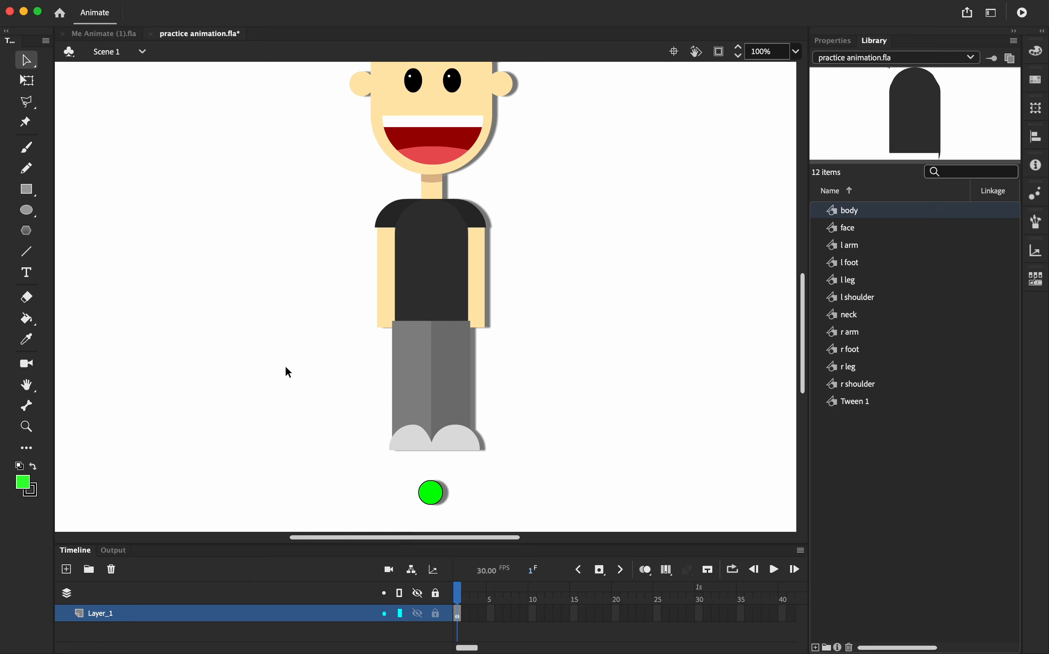
click(434, 501)
drag(435, 501, 437, 481)
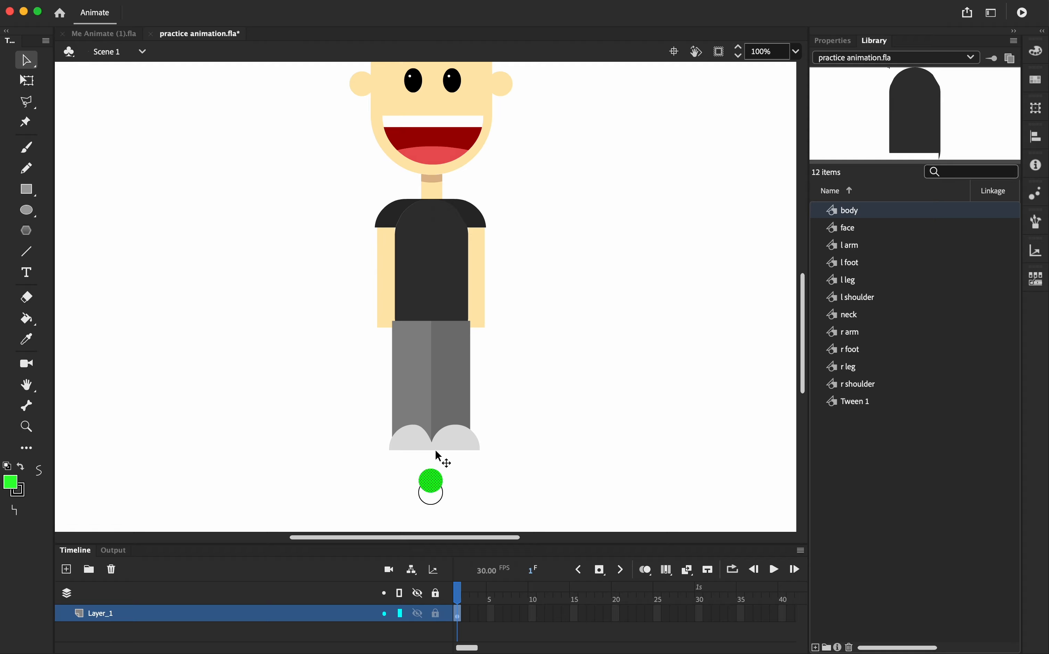
click(438, 504)
click(438, 481)
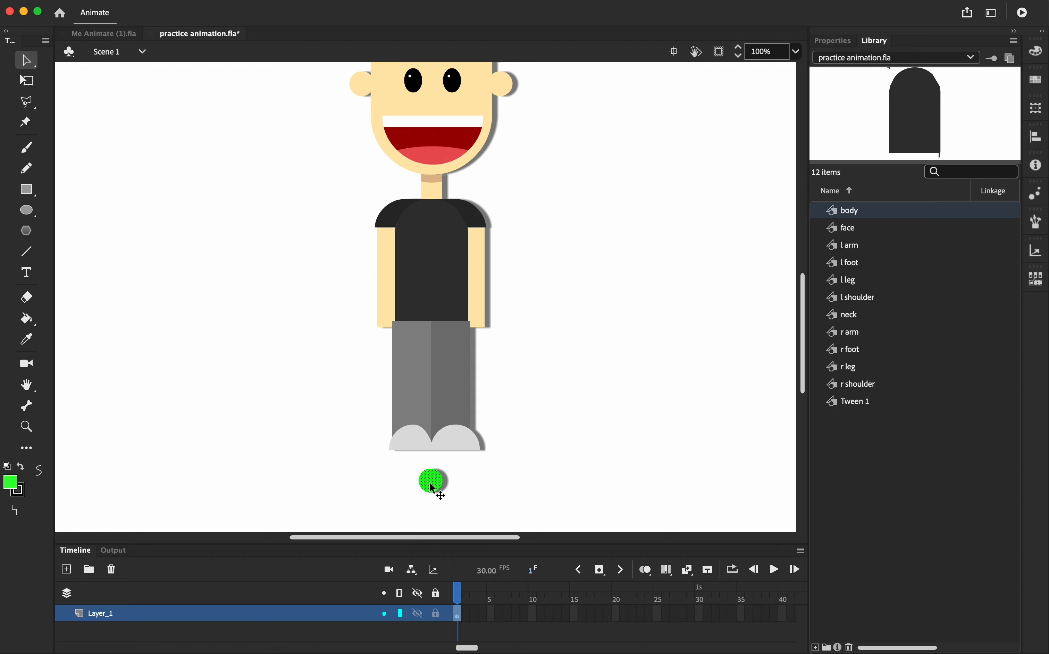
click(499, 476)
Move the face and the neck upward to separate them from the body
scroll(509, 424, up, 3)
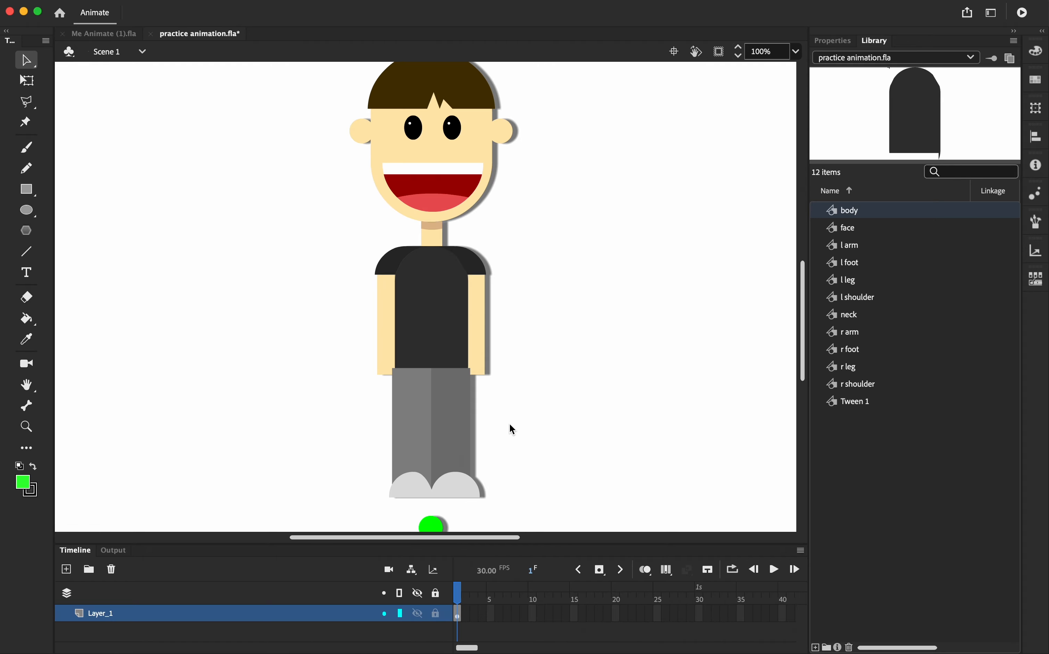
scroll(508, 423, left, 4)
scroll(509, 423, up, 2)
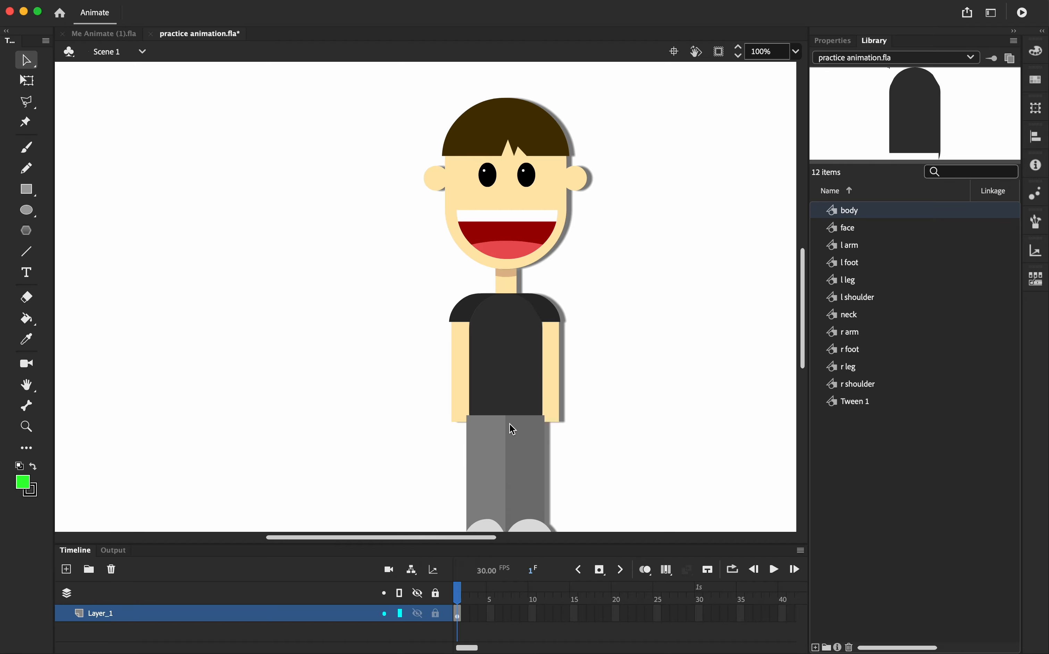
scroll(509, 423, right, 10)
scroll(509, 424, down, 3)
scroll(504, 421, left, 5)
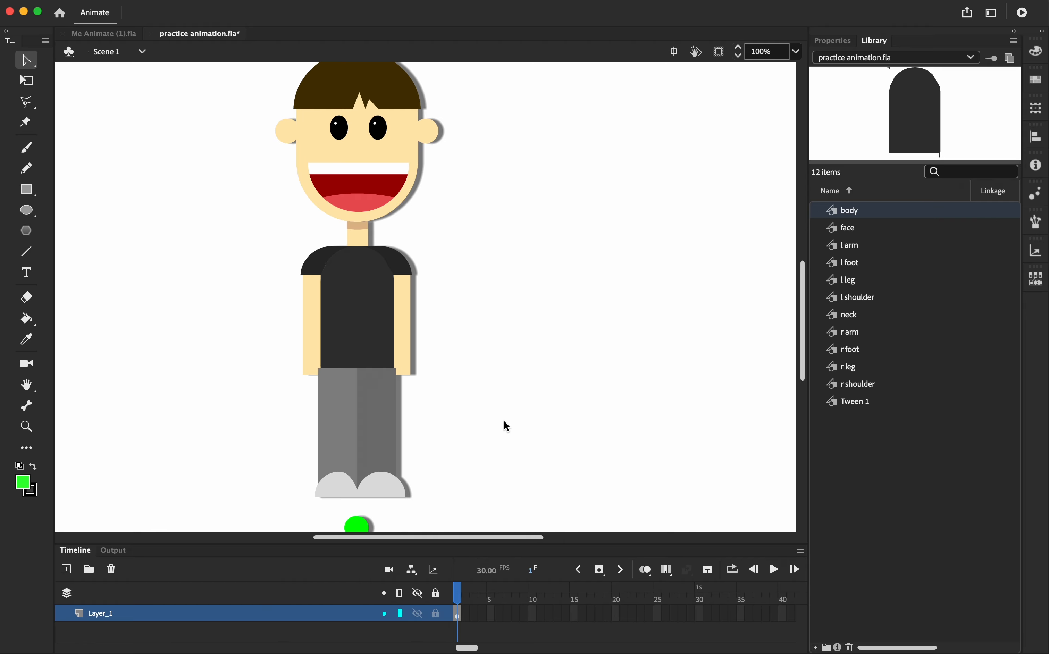
scroll(484, 380, up, 7)
drag(379, 300, 373, 223)
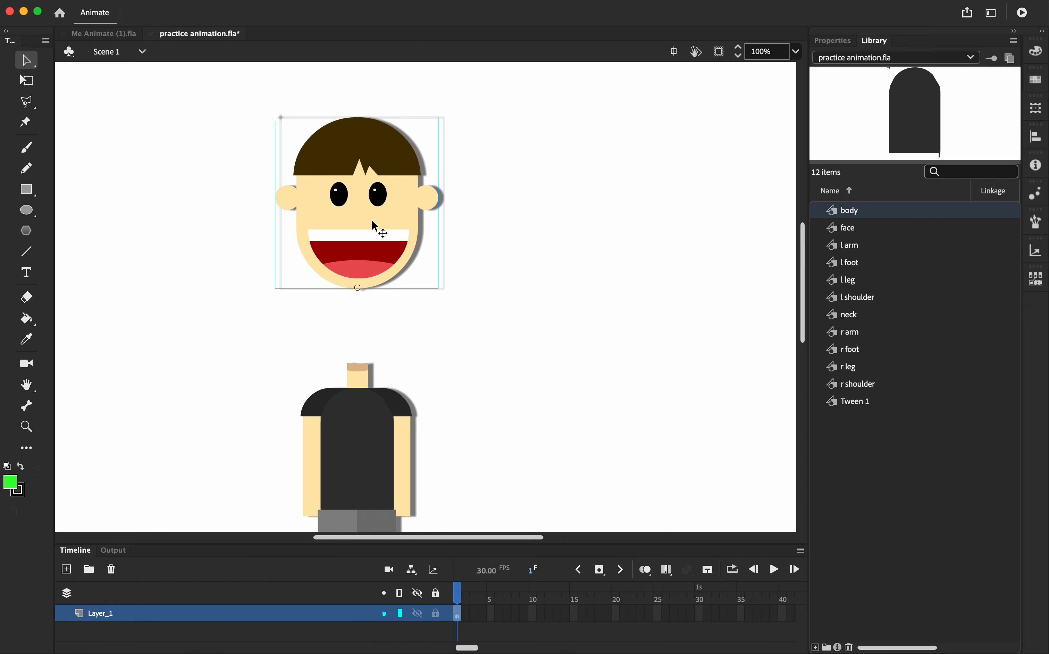
drag(362, 383, 357, 333)
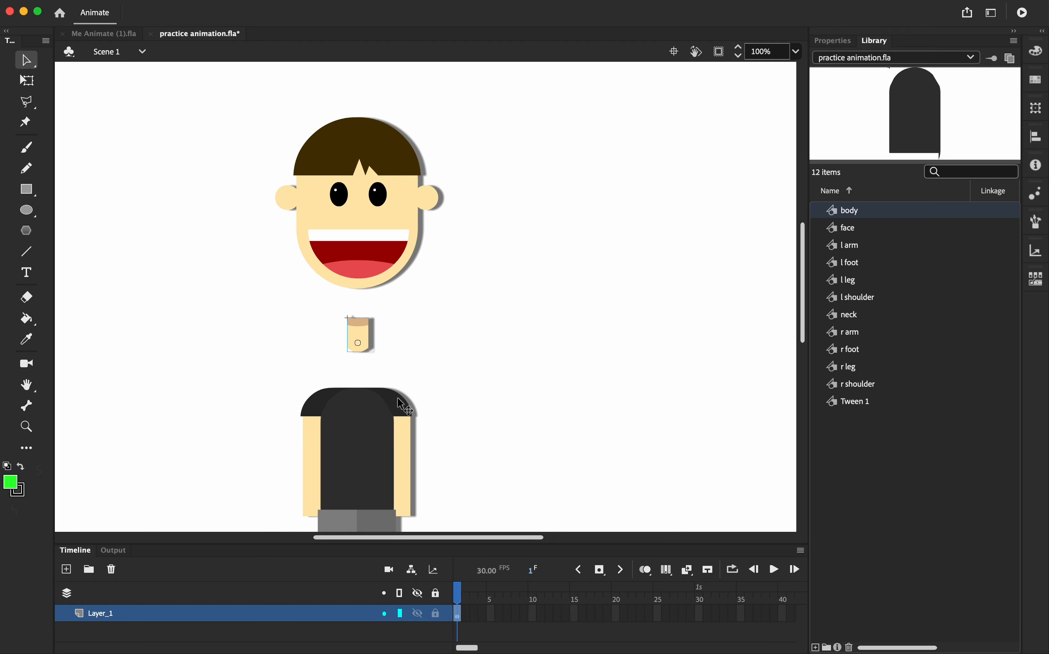
Pull both shoulders and both arms outward away from the torso
drag(399, 406, 445, 385)
drag(309, 406, 248, 379)
drag(313, 446, 252, 446)
drag(410, 450, 473, 452)
Spread the legs apart and move both feet down, separating them from the body
scroll(360, 426, down, 5)
drag(366, 272, 363, 244)
drag(390, 367, 412, 368)
drag(433, 366, 437, 365)
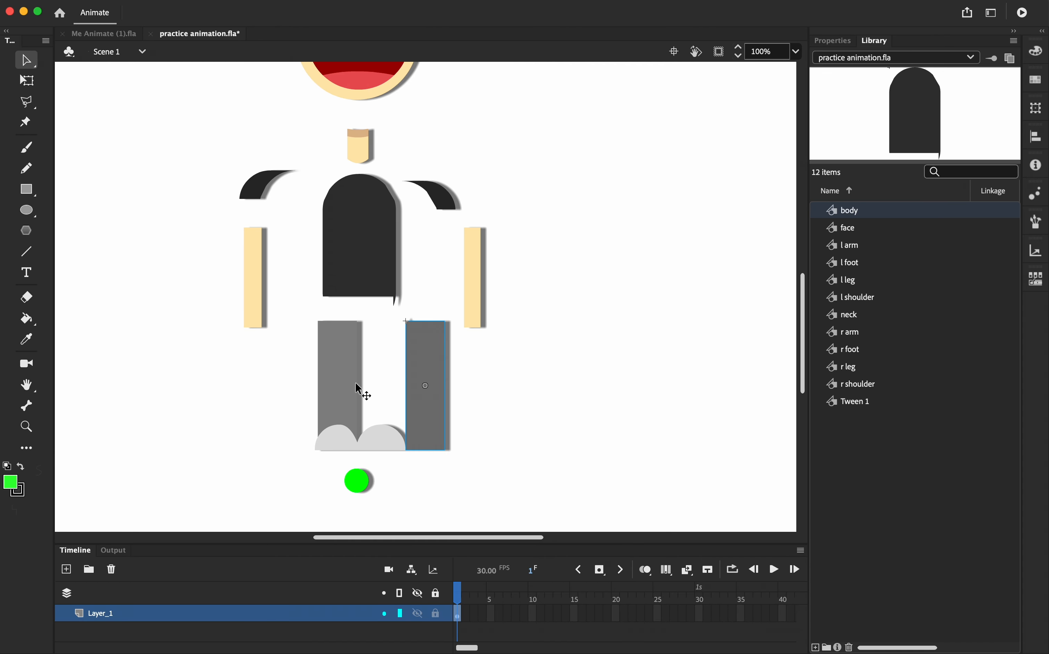
drag(339, 378, 301, 378)
drag(375, 449, 404, 480)
drag(337, 445, 354, 502)
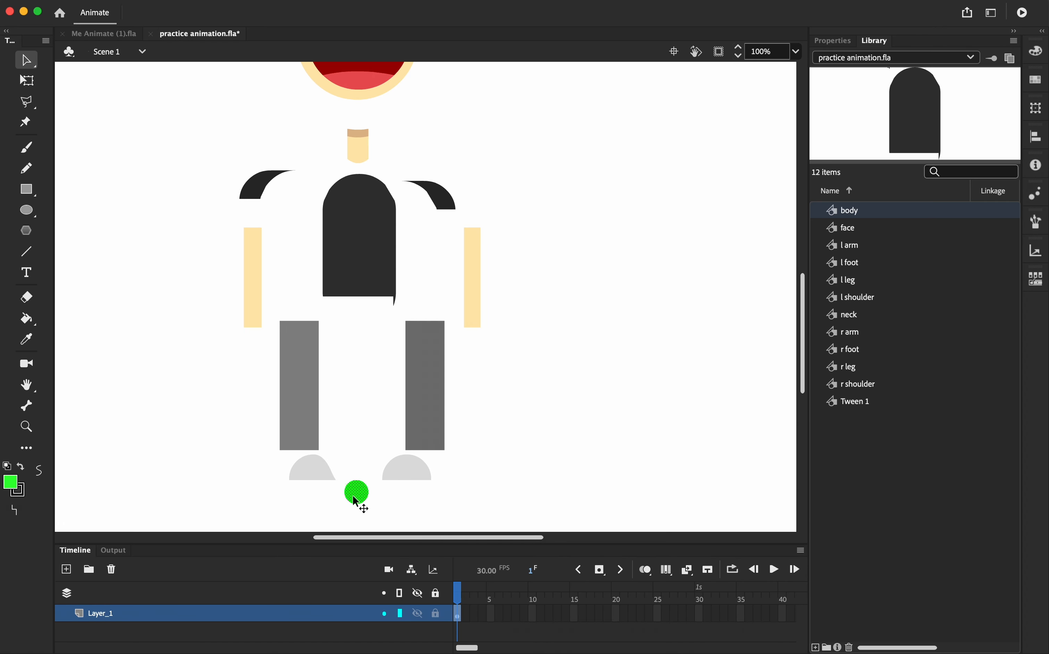
click(376, 348)
scroll(391, 329, up, 5)
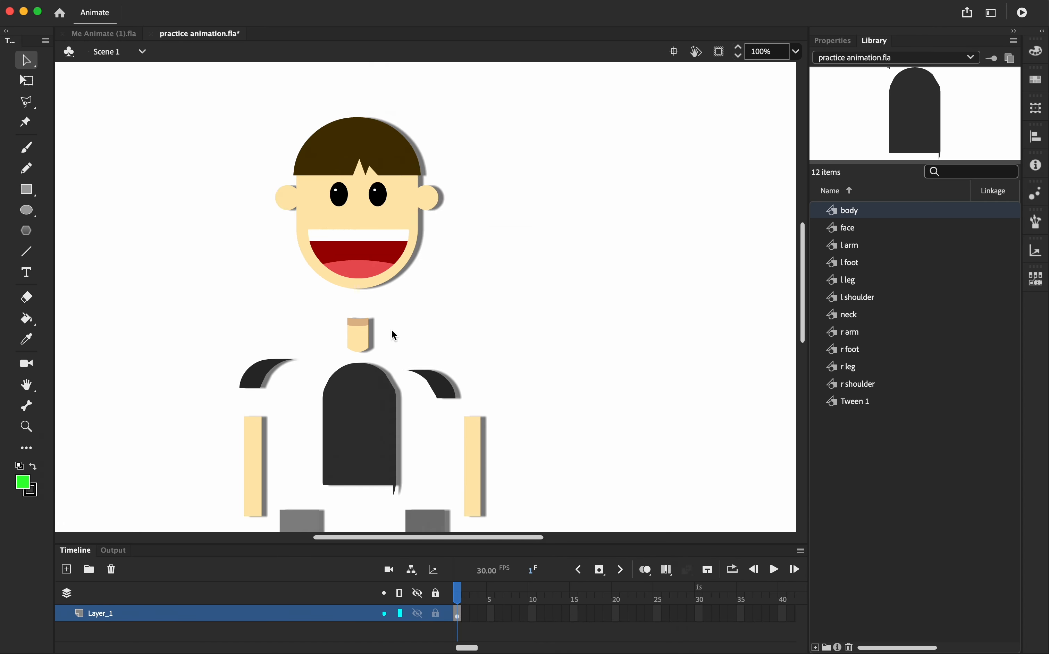
scroll(391, 329, down, 5)
scroll(391, 329, right, 2)
scroll(390, 329, up, 4)
scroll(391, 330, left, 2)
scroll(391, 329, down, 4)
scroll(391, 331, down, 2)
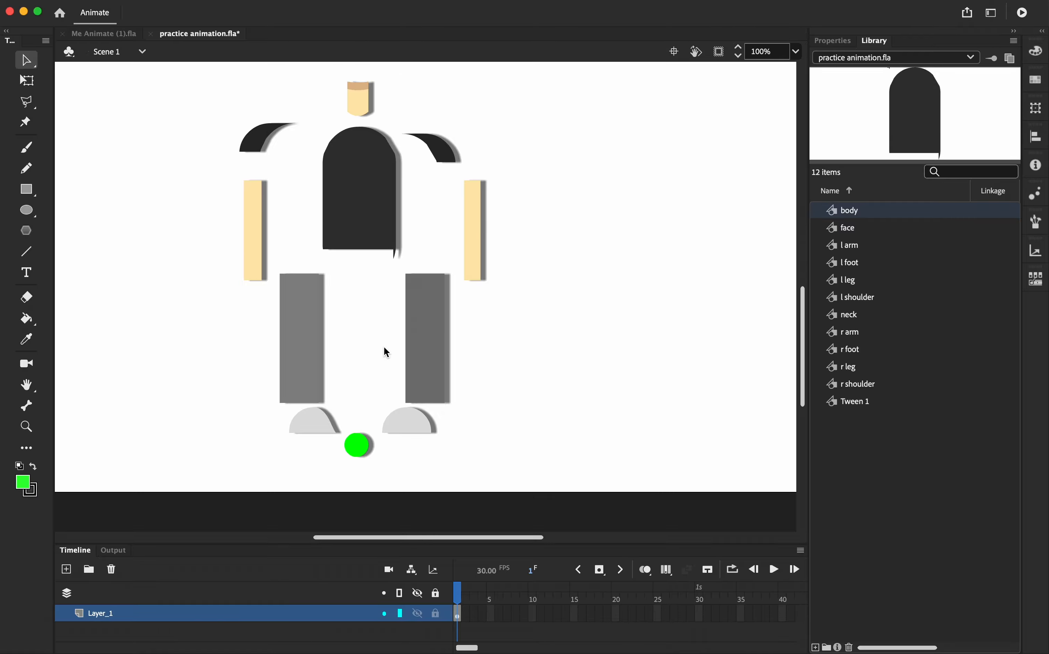
Duplicate the green circle and place the copy between the legs at the hips
click(357, 450)
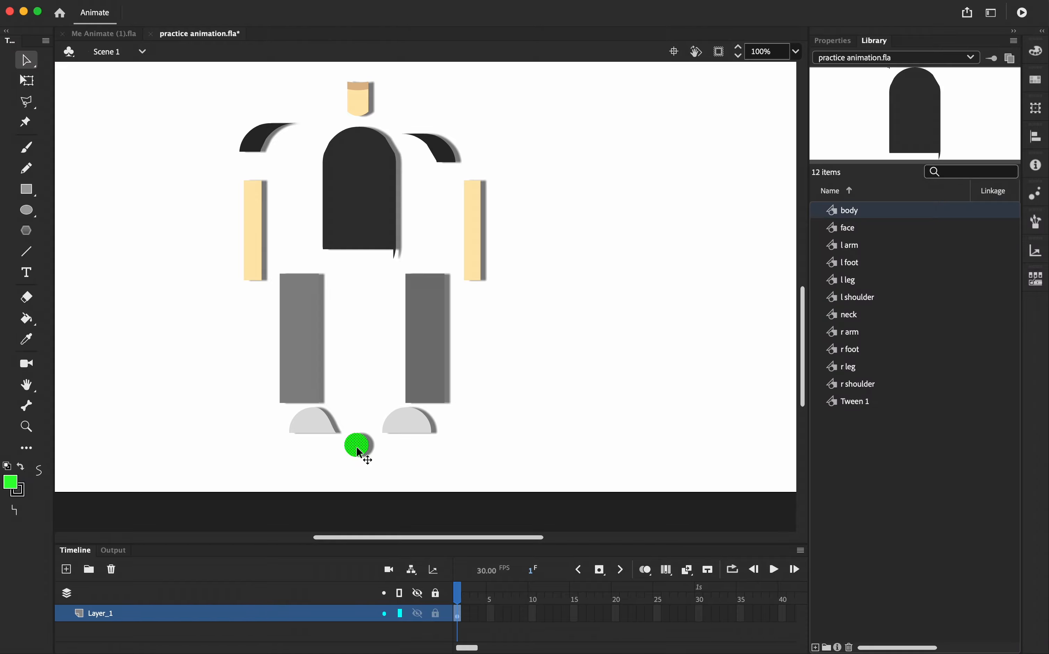
drag(357, 450, 356, 283)
click(545, 381)
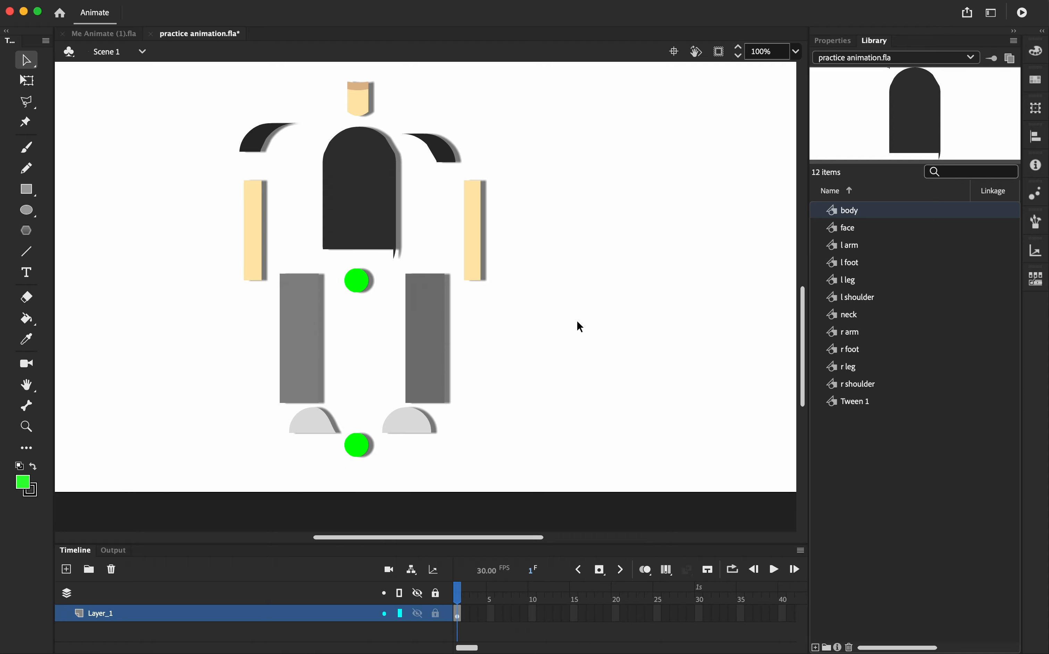
scroll(554, 386, up, 5)
scroll(554, 386, down, 5)
scroll(554, 385, up, 5)
scroll(555, 391, left, 5)
scroll(555, 391, up, 3)
scroll(555, 390, right, 7)
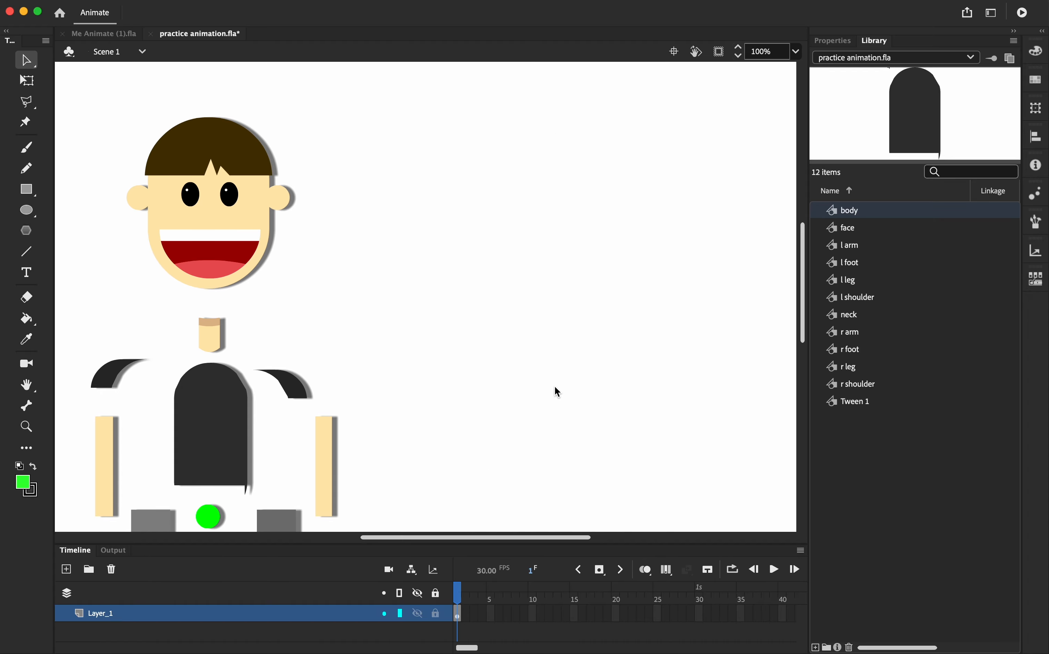
scroll(555, 391, left, 4)
scroll(555, 387, down, 5)
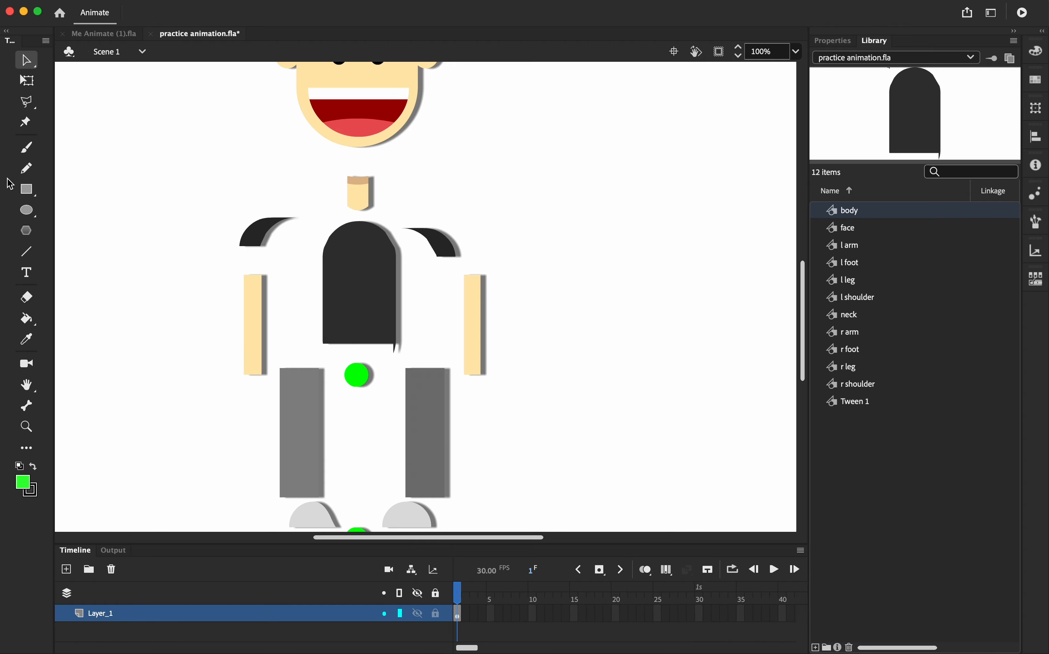
With the Bone tool, draw a bone from the lower green circle up to the hip circle
click(35, 413)
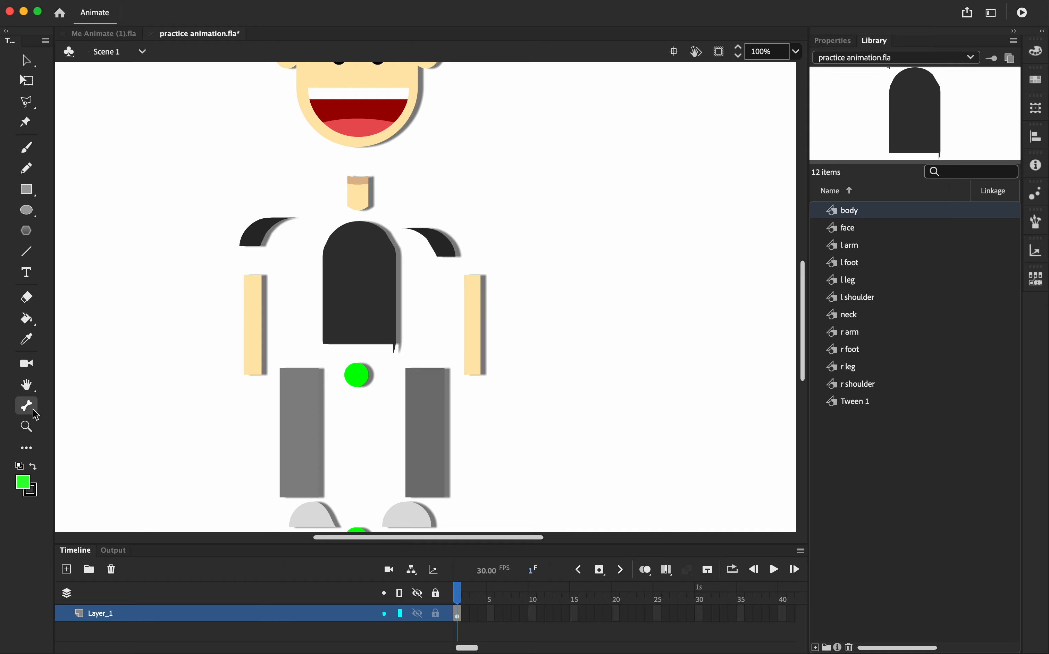
click(32, 451)
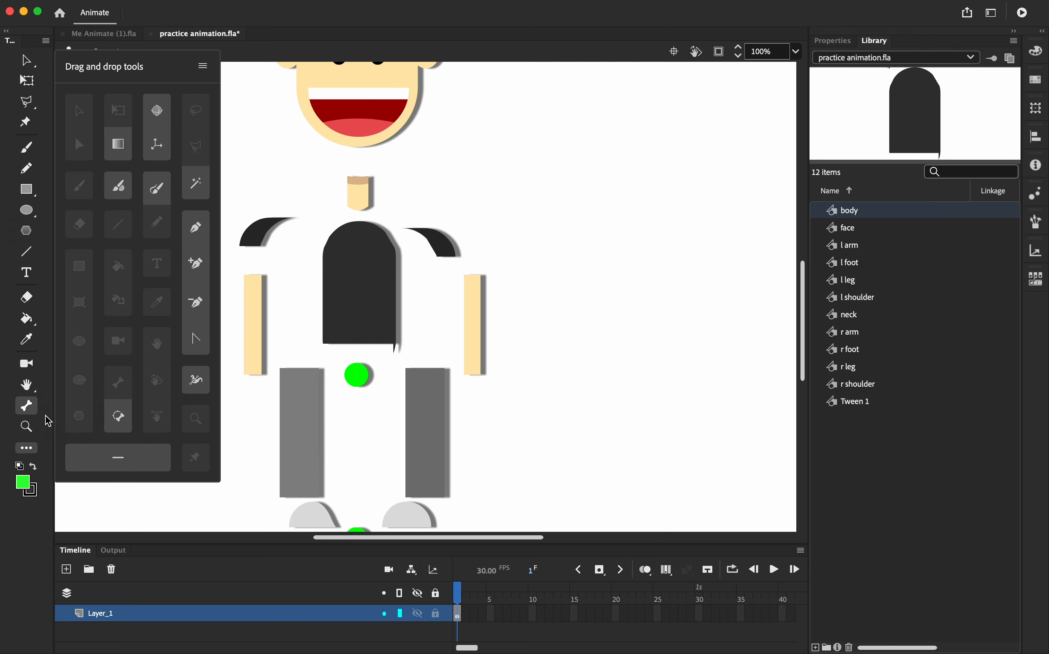
click(27, 448)
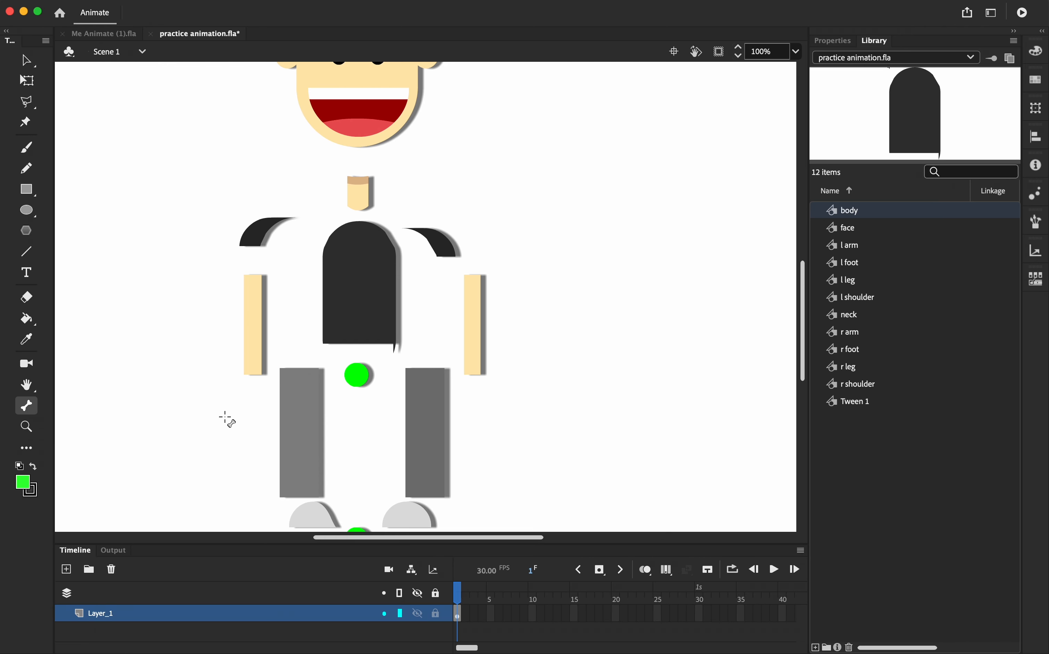
scroll(227, 420, down, 3)
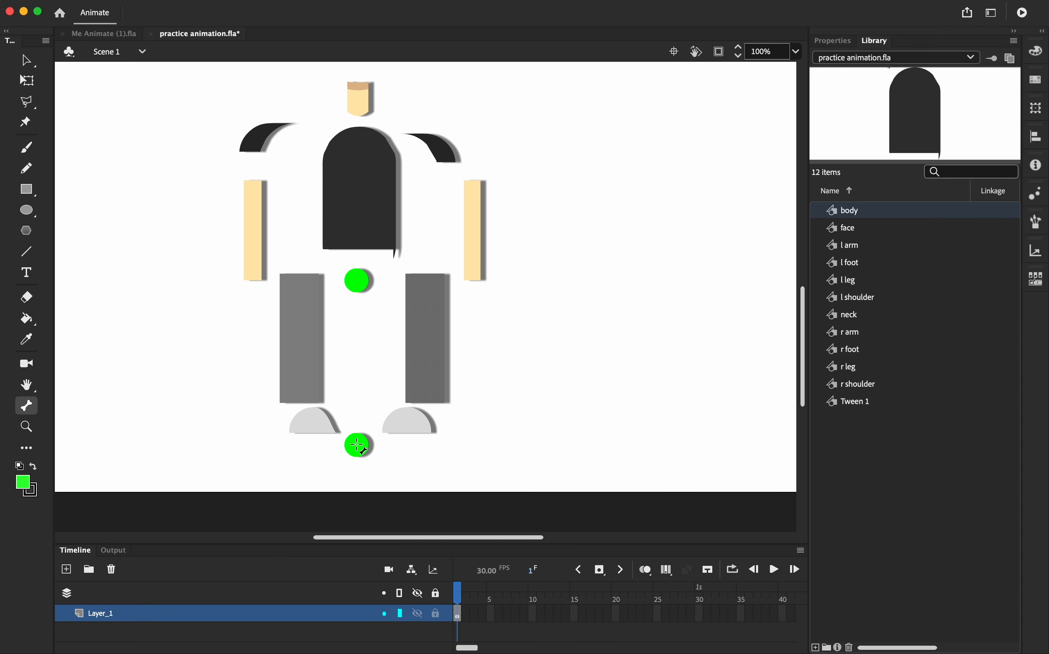
drag(357, 446, 357, 280)
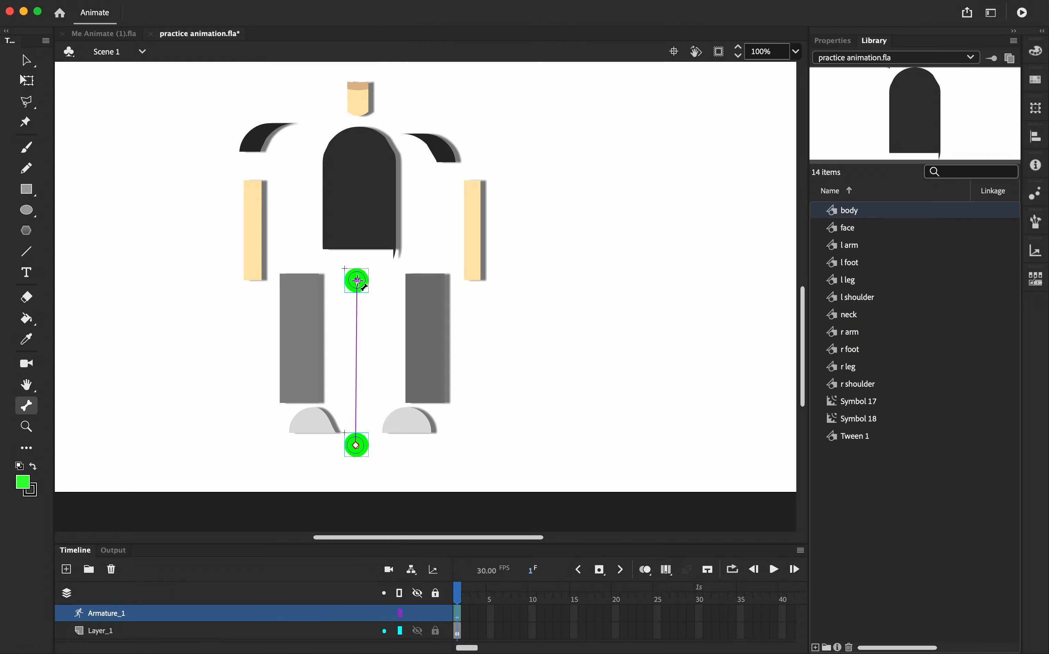
Chain bones from the hip circle through the body's bottom and the neck up to the face
drag(357, 280, 357, 244)
scroll(371, 230, up, 3)
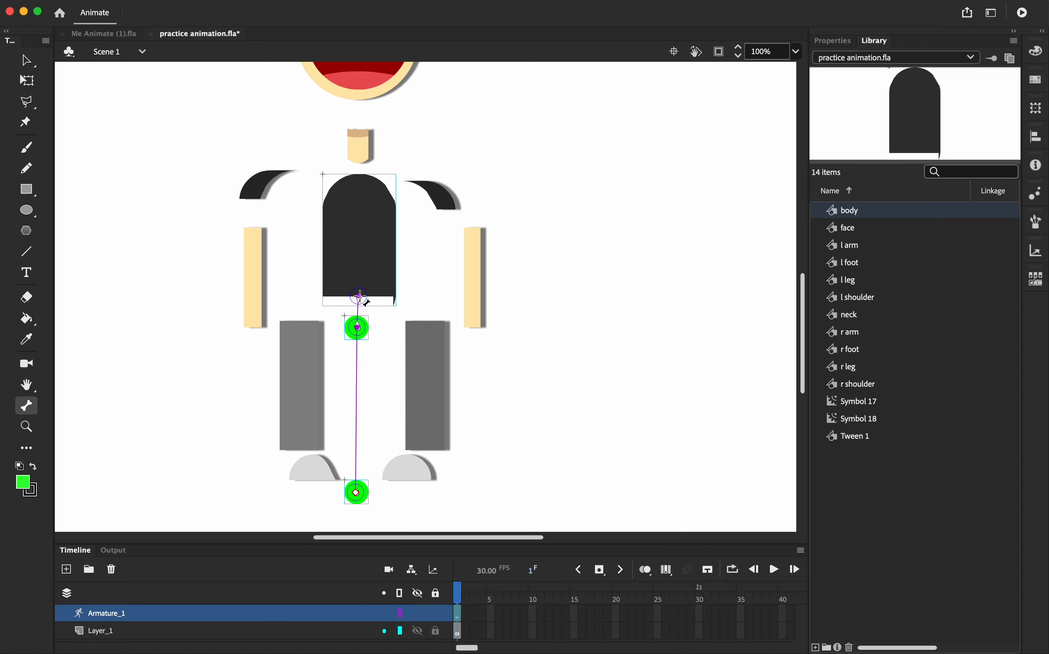
drag(359, 297, 358, 155)
scroll(361, 163, up, 3)
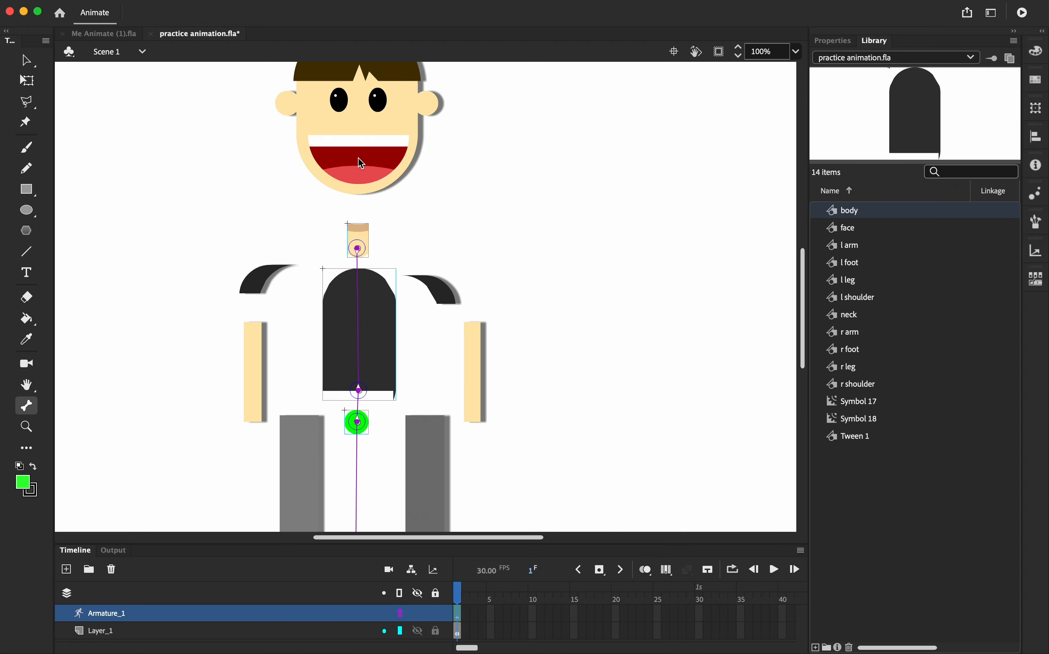
drag(358, 248, 358, 199)
Add bones from the neck to both shoulders and from each shoulder down to its arm
drag(358, 249, 429, 283)
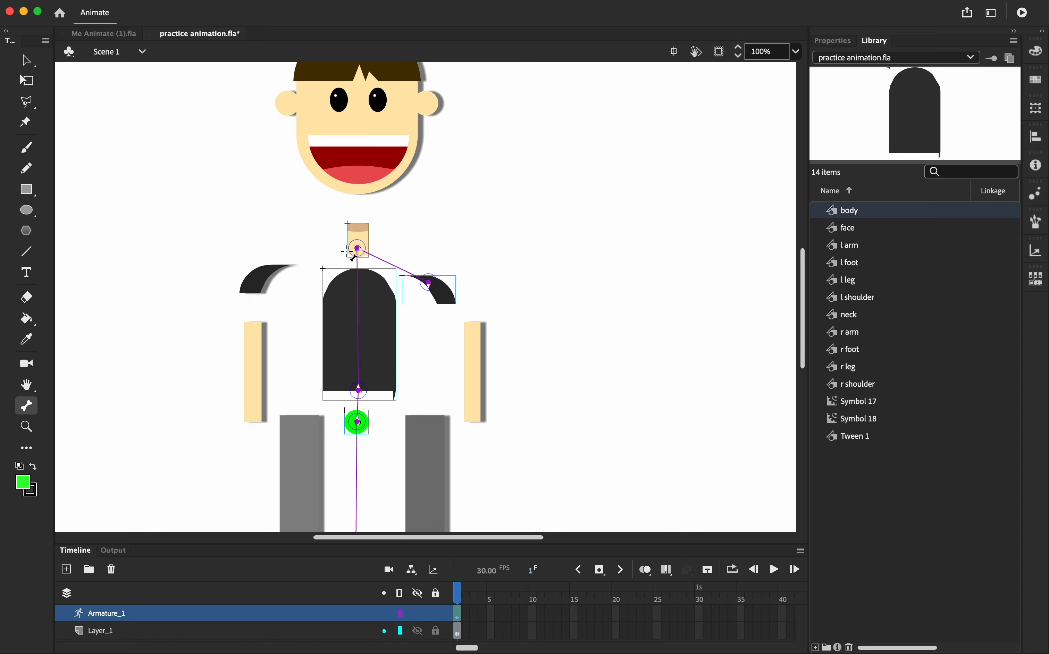
drag(358, 249, 267, 272)
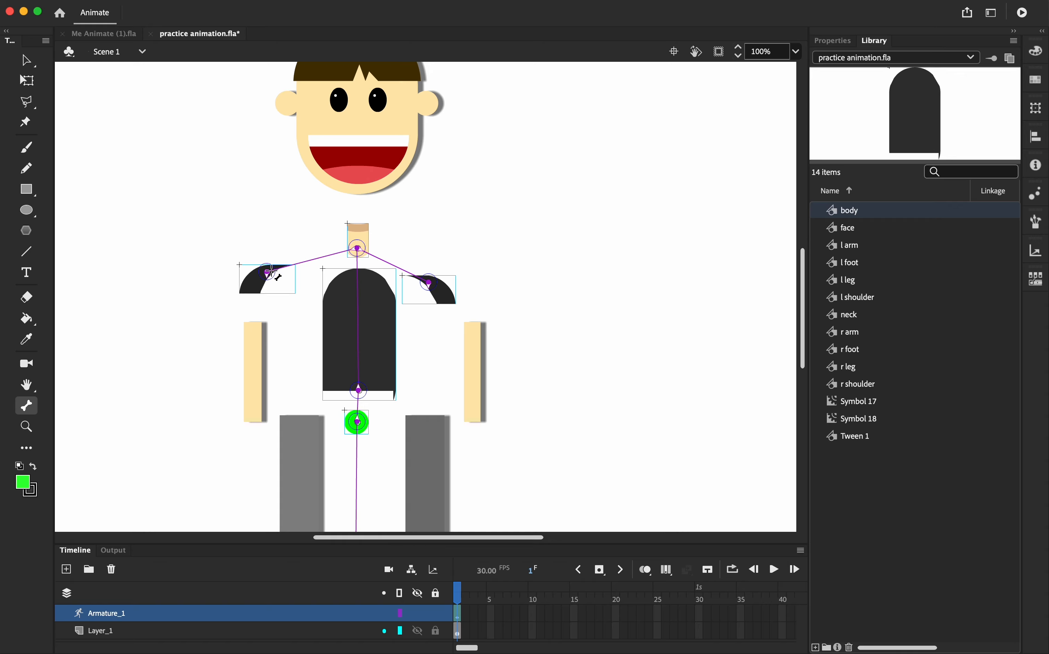
drag(429, 283, 473, 372)
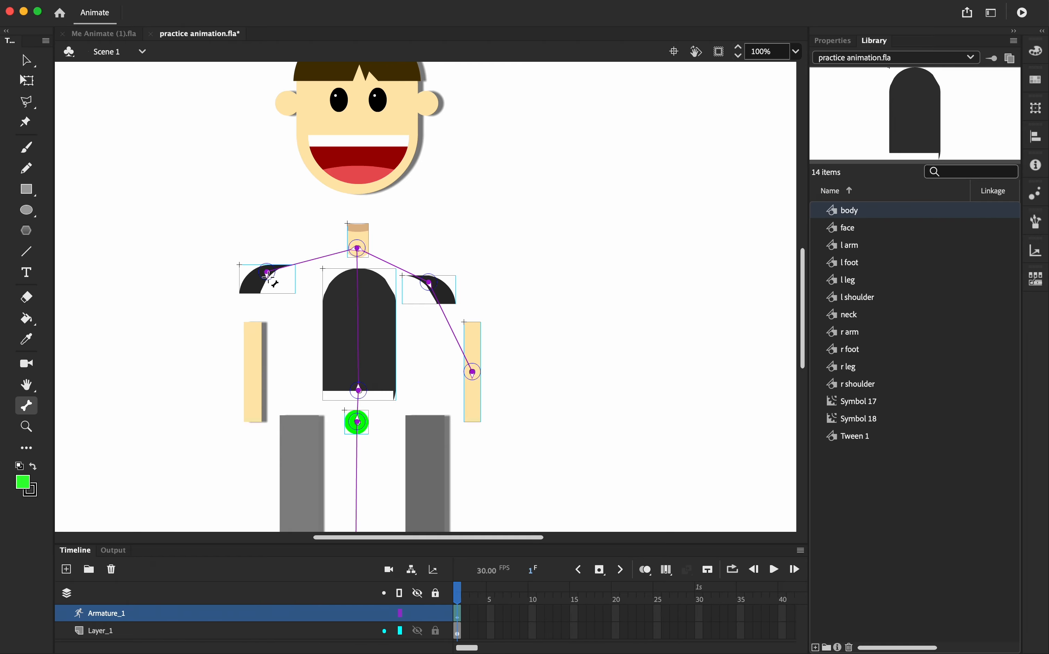
drag(268, 275, 253, 372)
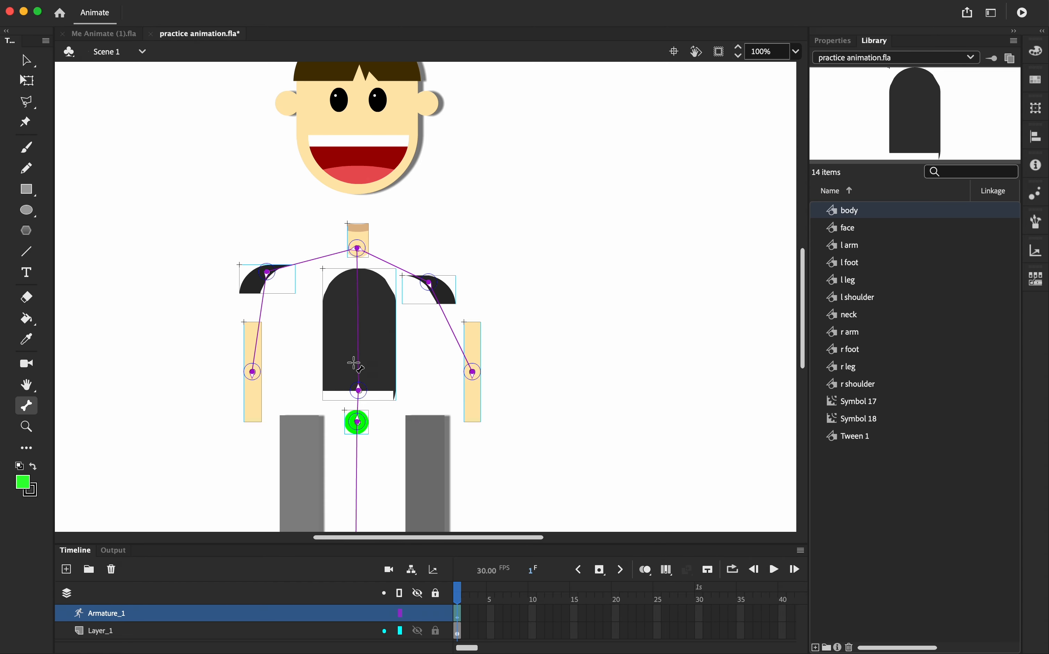
Add bones from the hips to both legs and from the left leg to the left foot
scroll(355, 366, down, 5)
drag(285, 248, 224, 339)
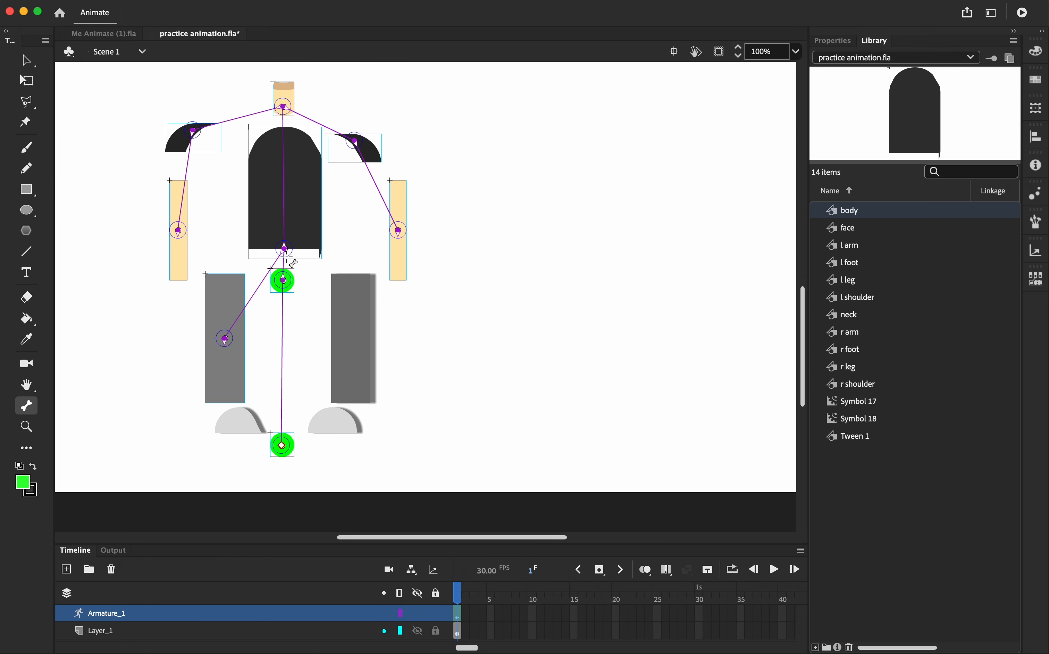
drag(285, 249, 350, 339)
drag(225, 339, 239, 420)
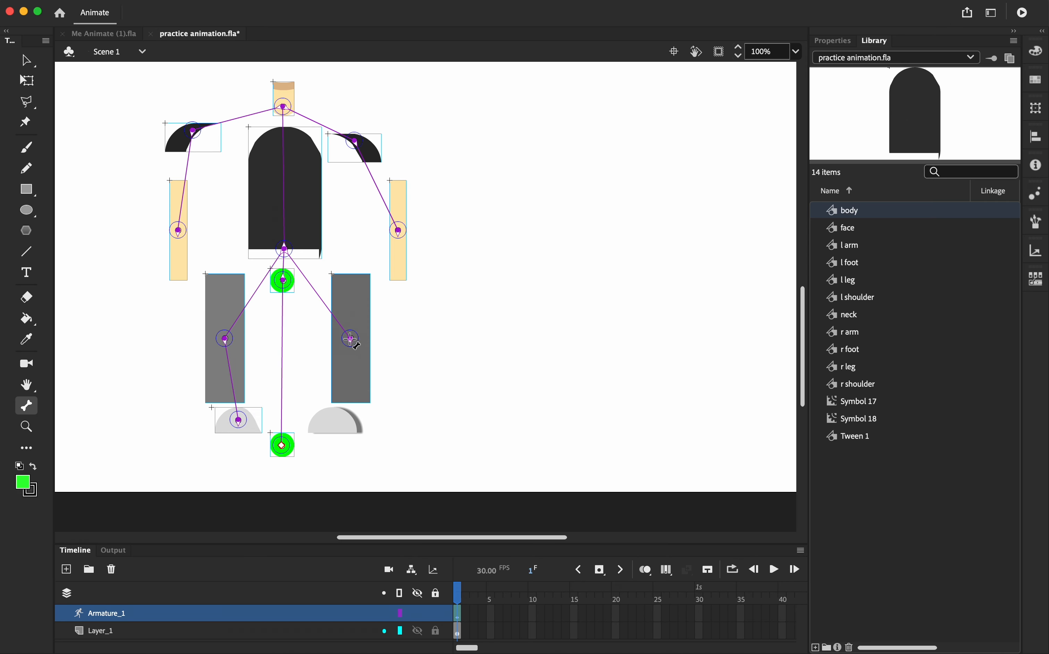
Add bones from the right leg down to the right foot and from the neck up to the face
drag(350, 339, 332, 420)
scroll(351, 366, up, 8)
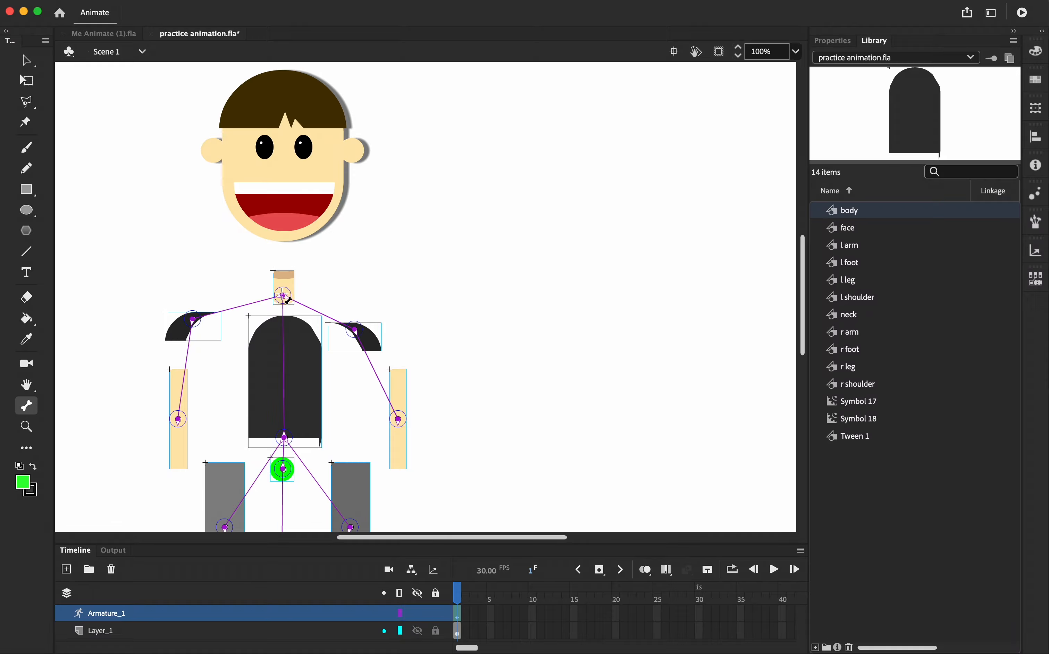
drag(284, 297, 283, 241)
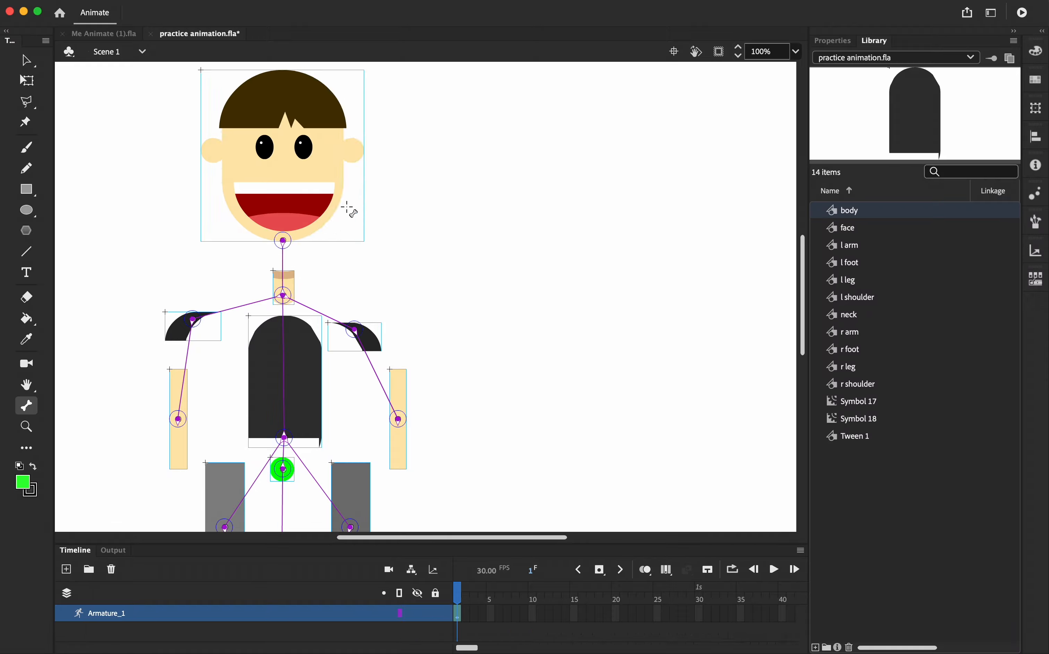
Test the armature by rotating the face with the Selection tool, then undo the rotation
scroll(266, 282, down, 10)
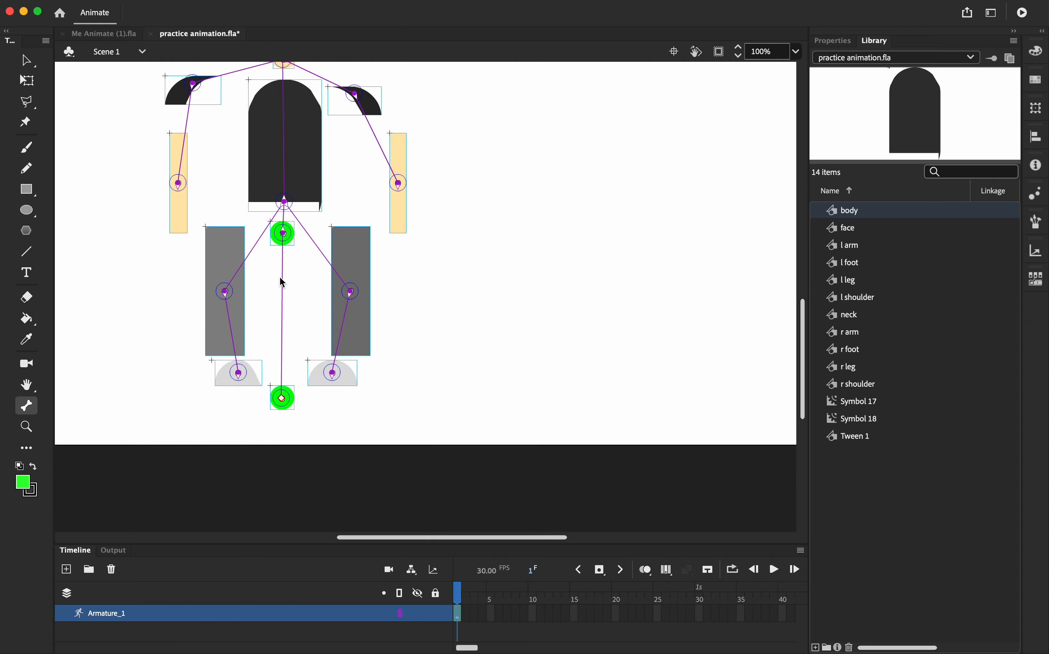
scroll(279, 265, up, 8)
scroll(280, 266, right, 3)
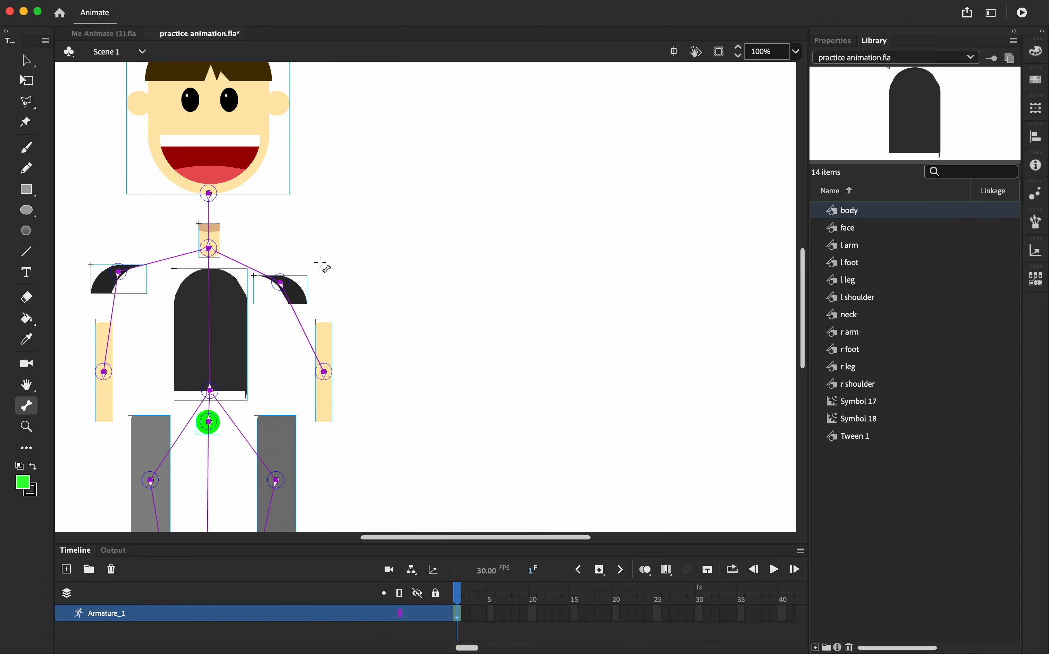
scroll(322, 265, left, 3)
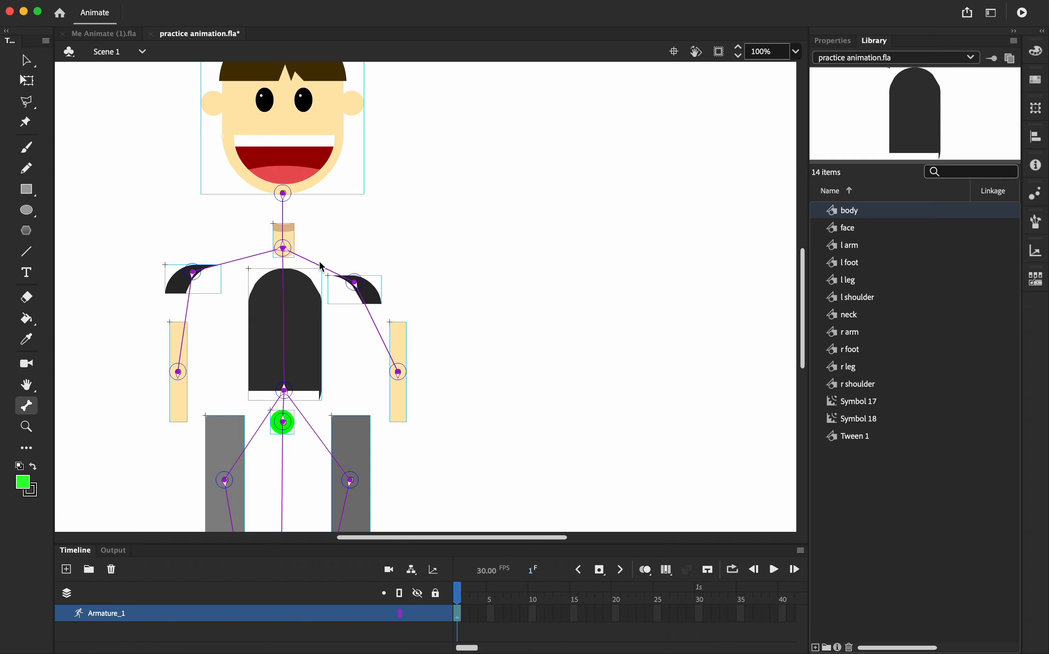
click(30, 62)
click(440, 233)
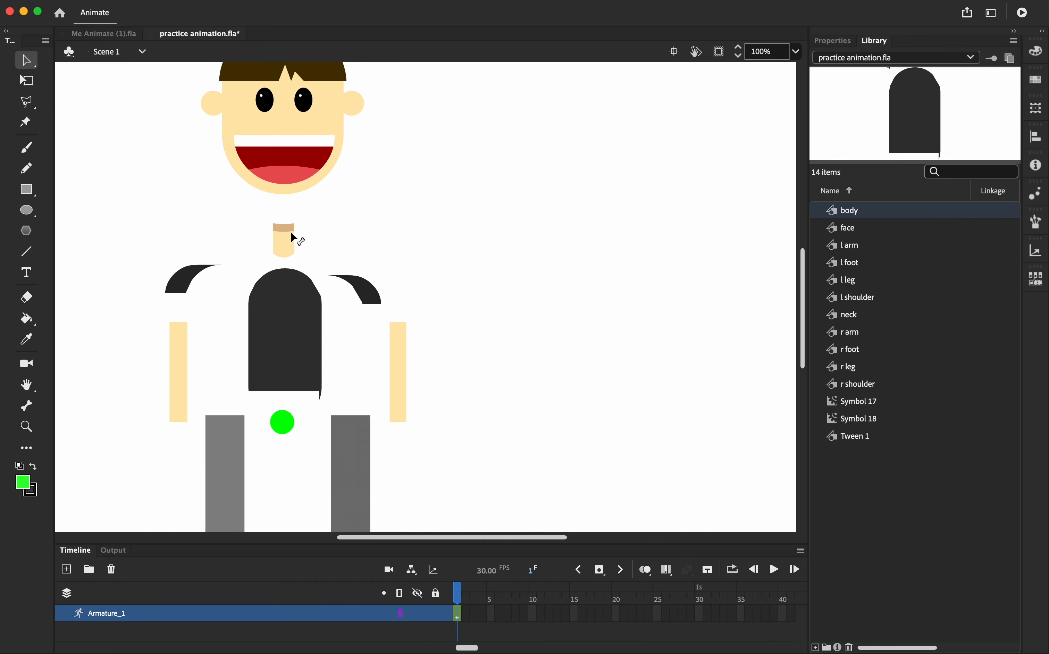
drag(296, 165, 333, 233)
click(417, 181)
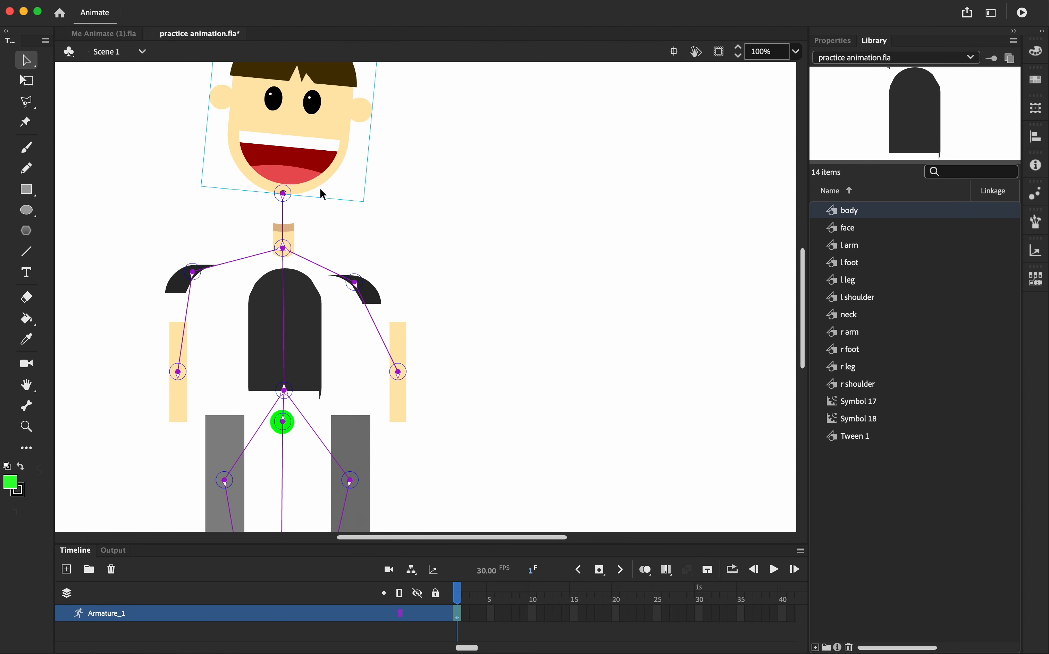
key(super+z)
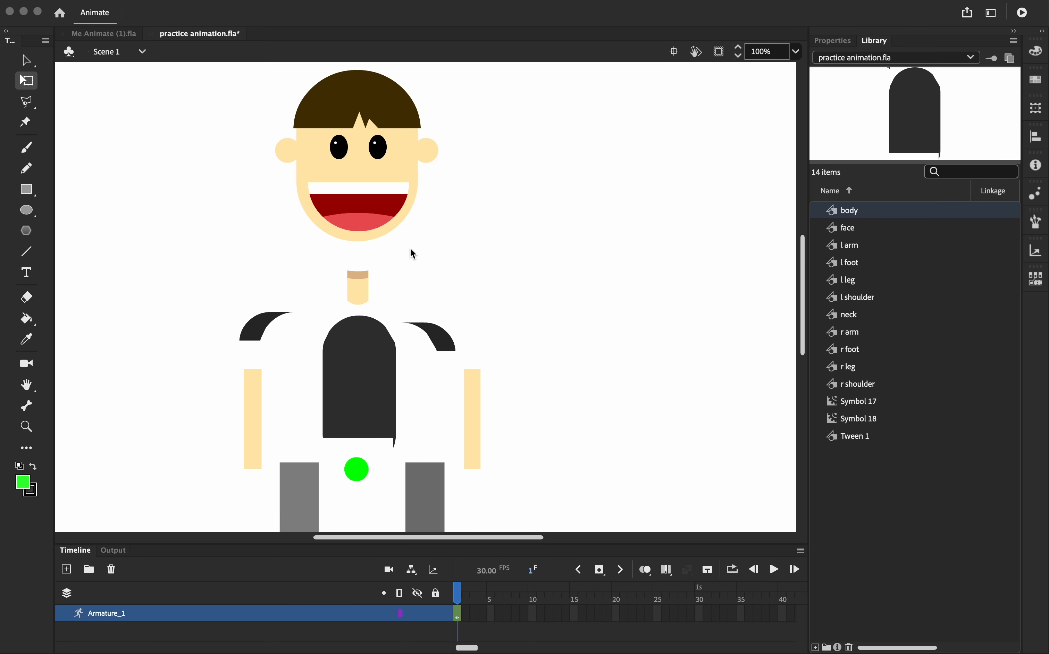
With the Free Transform tool, move the face down so it sits on top of the neck
scroll(410, 248, down, 5)
scroll(410, 248, up, 1)
scroll(411, 250, up, 3)
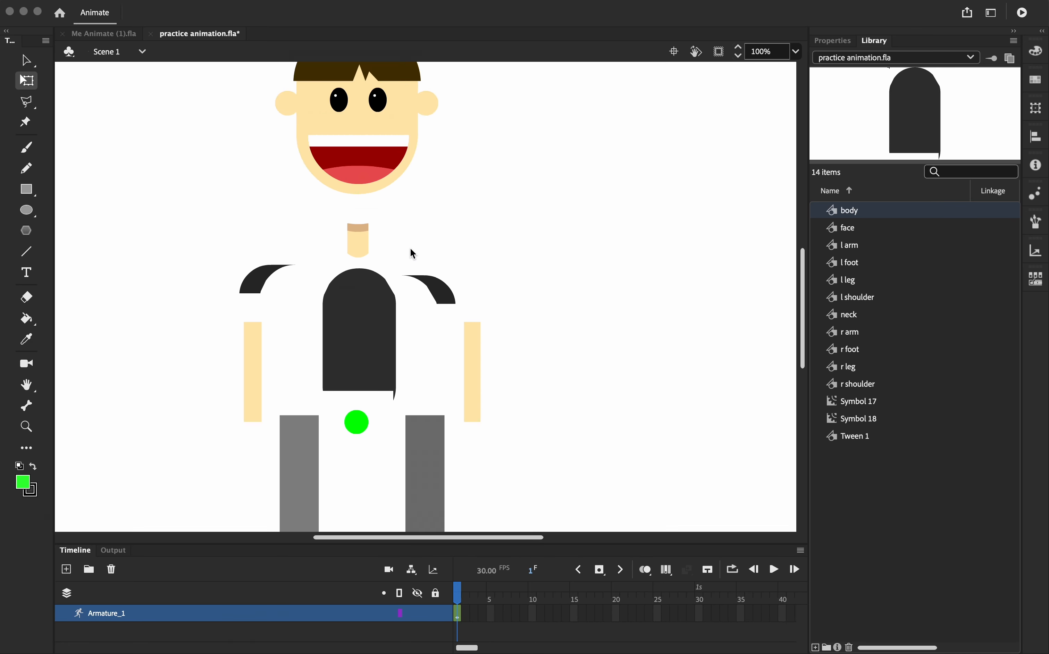
click(28, 65)
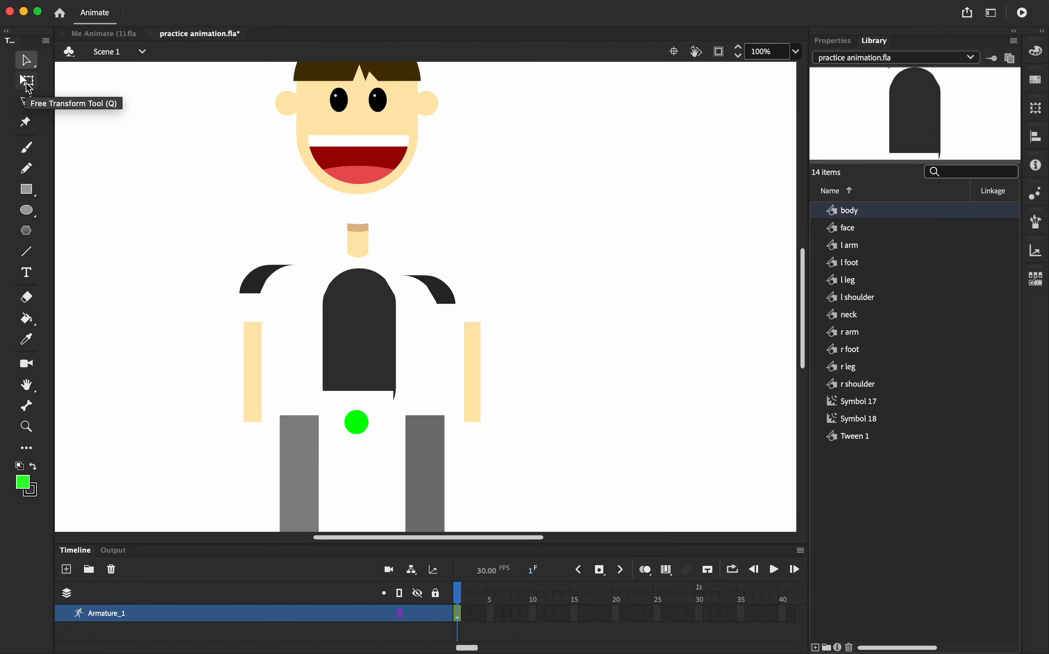
click(27, 82)
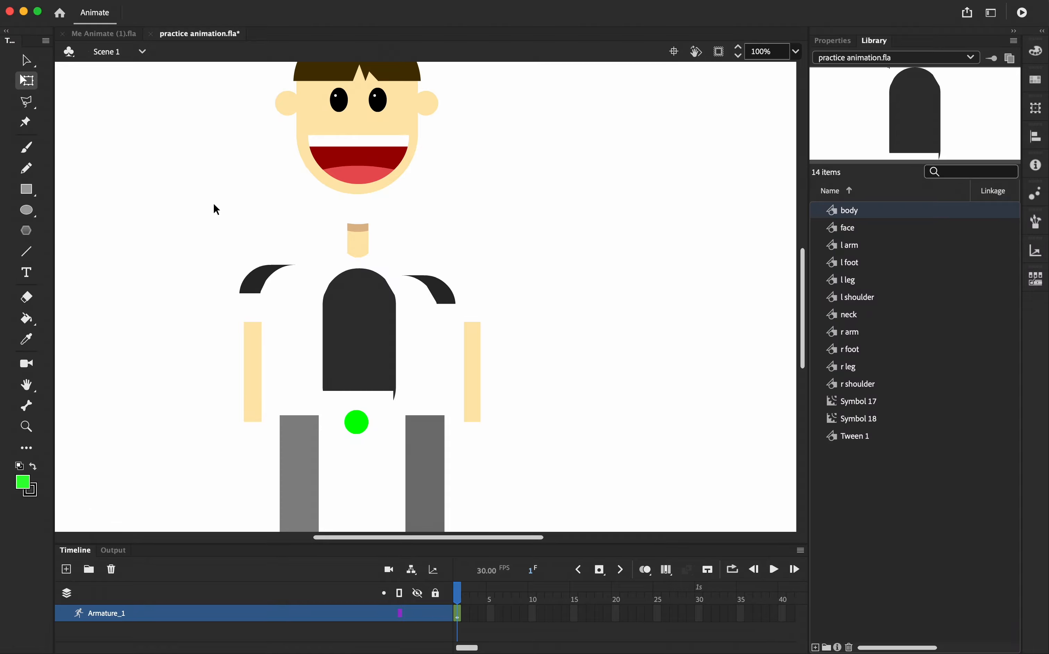
click(364, 174)
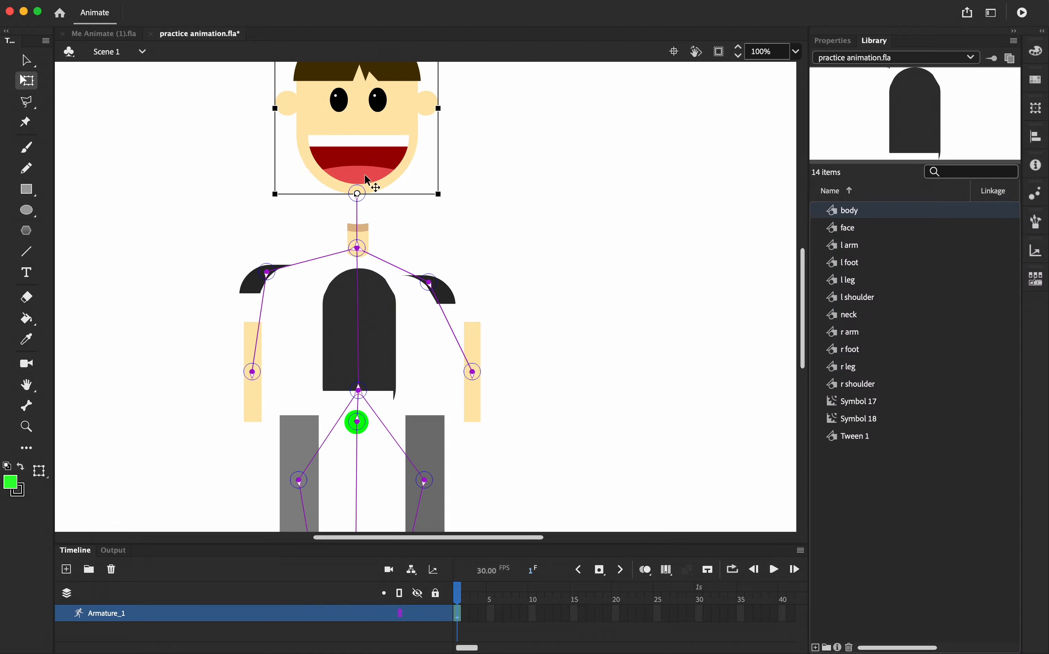
drag(364, 172, 366, 202)
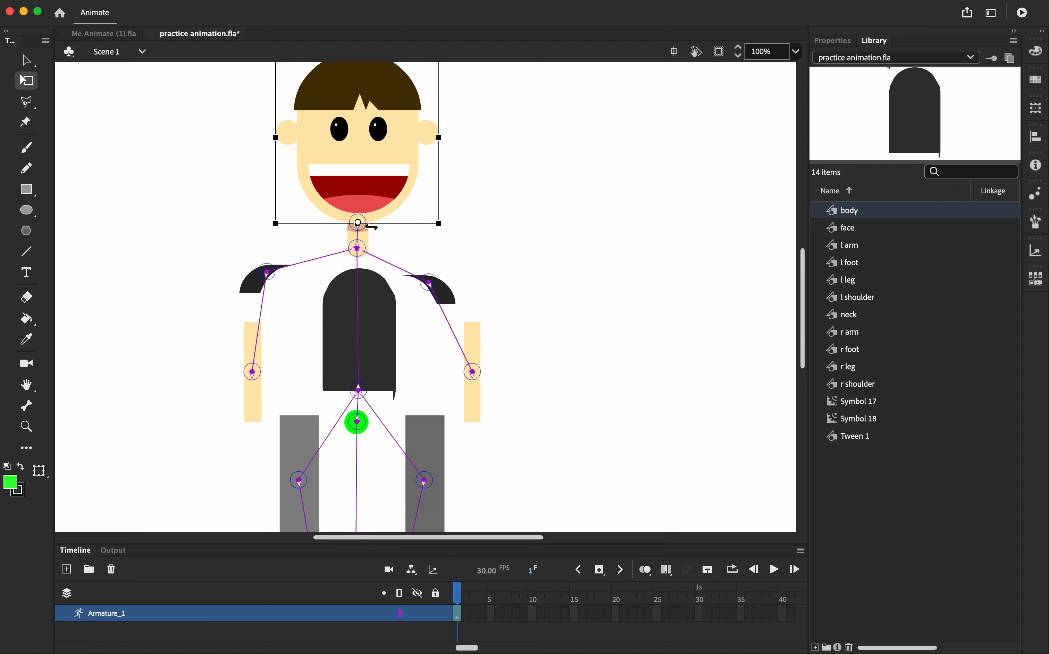
Select the neck symbol and bring it to the front of the arrangement
click(361, 251)
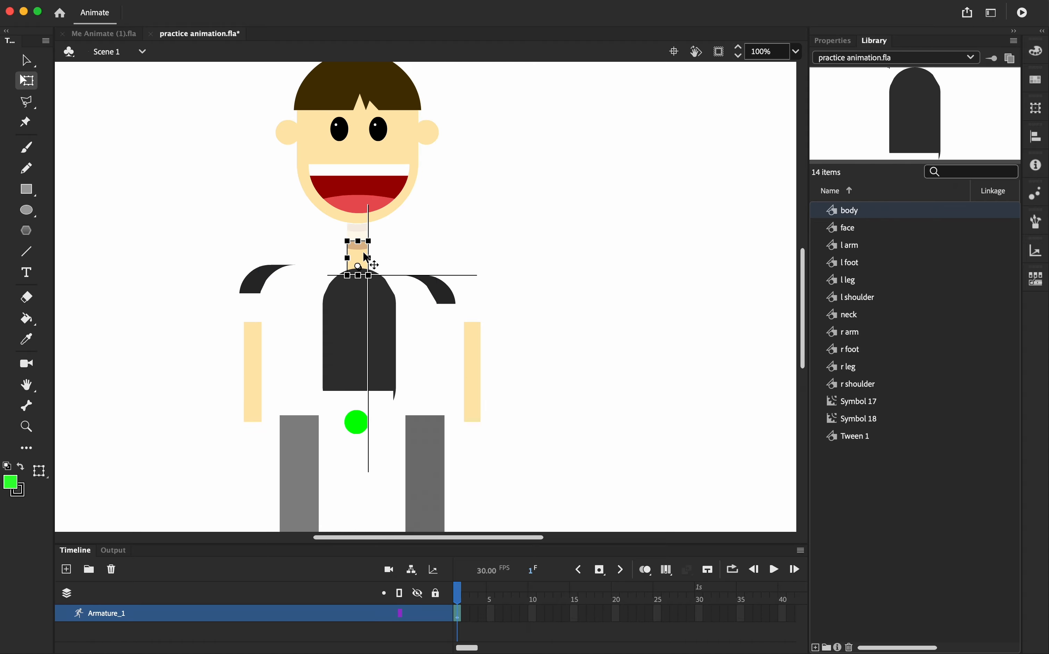
click(380, 241)
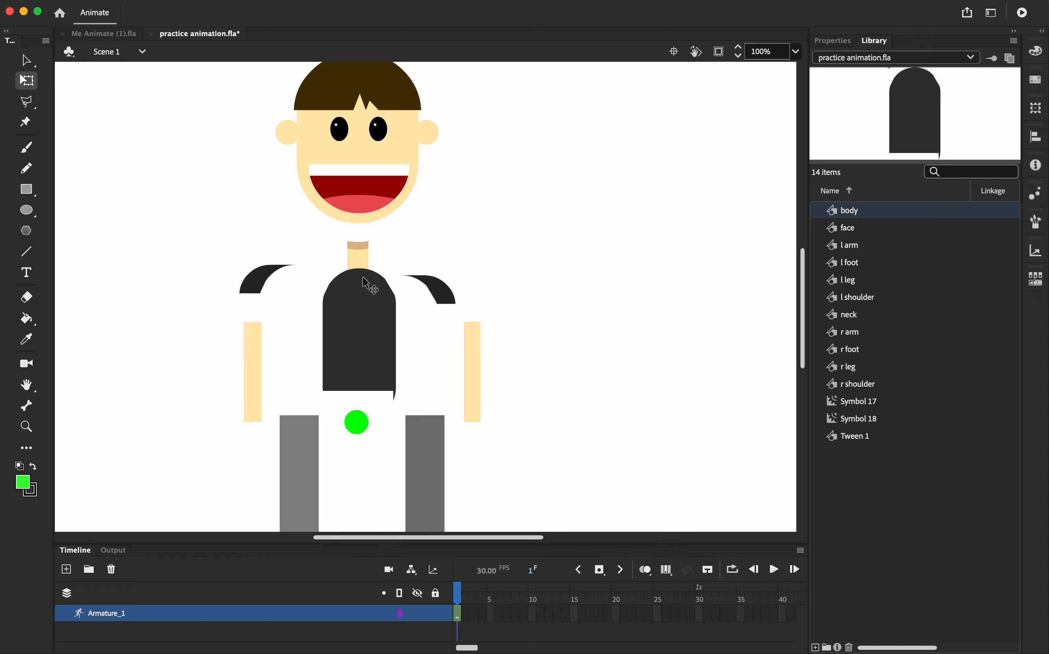
click(364, 255)
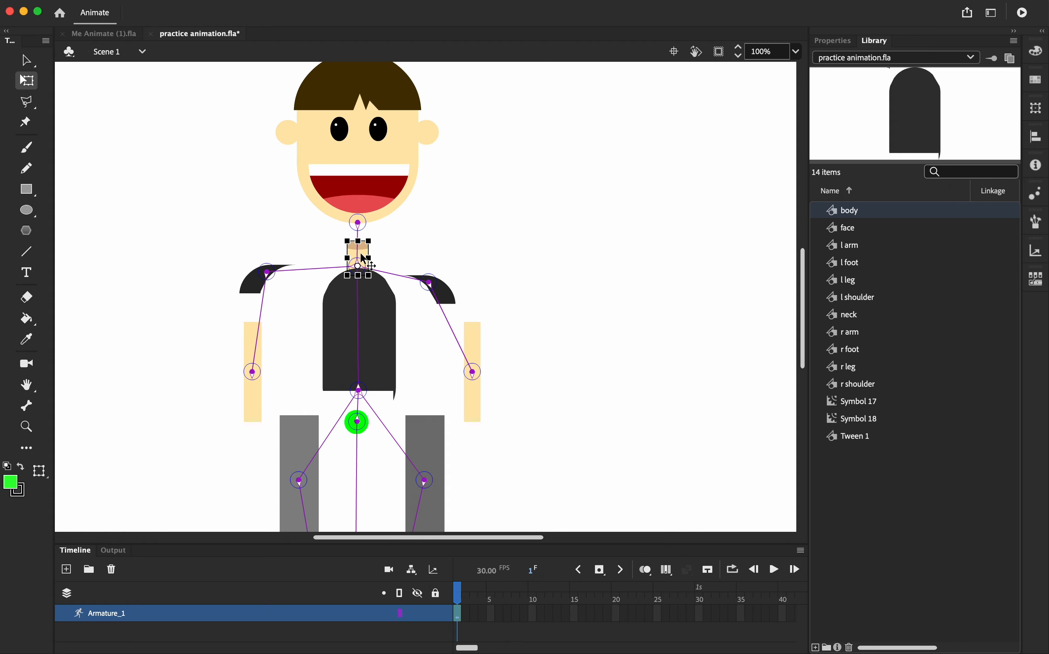
click(371, 253)
right_click(361, 252)
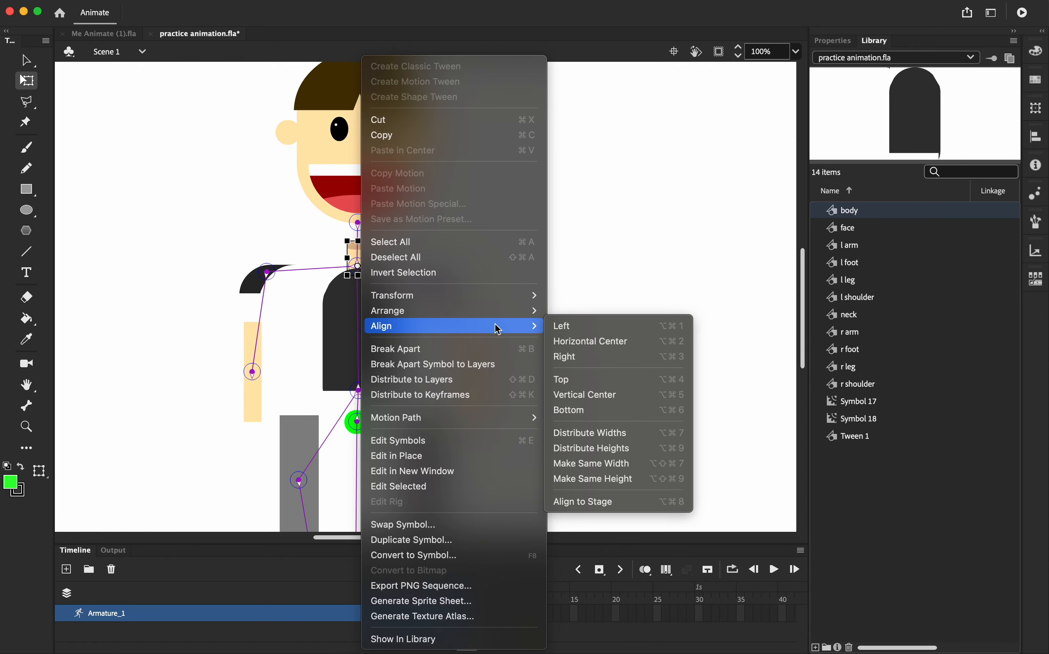
mouse_move(530, 309)
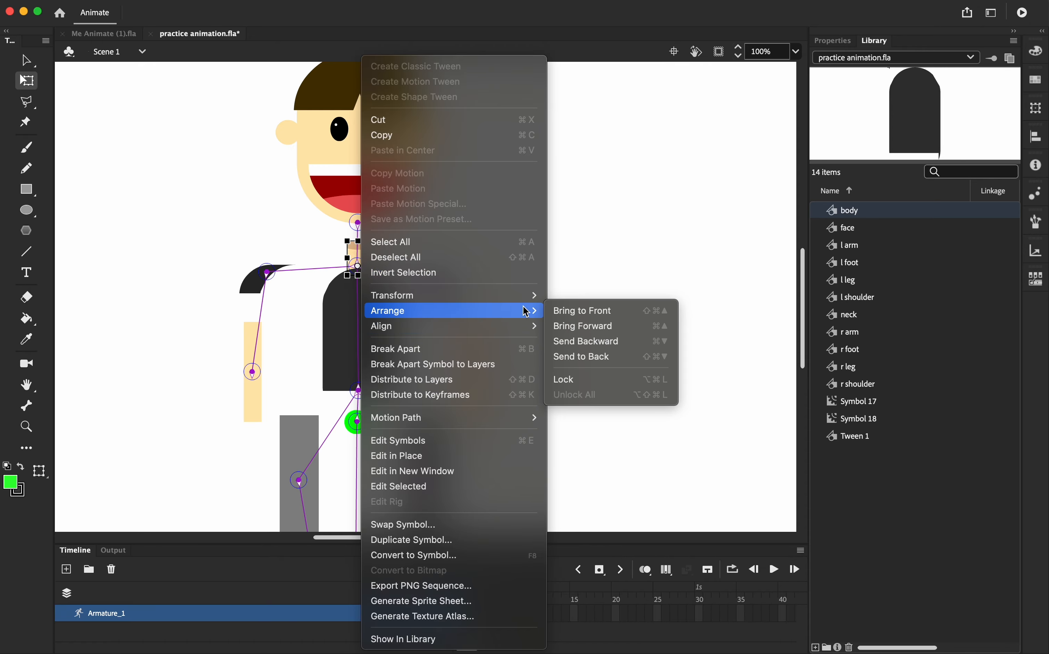
click(599, 307)
Lower the face slightly and pull both shoulders and both arms in against the torso
drag(382, 204, 376, 214)
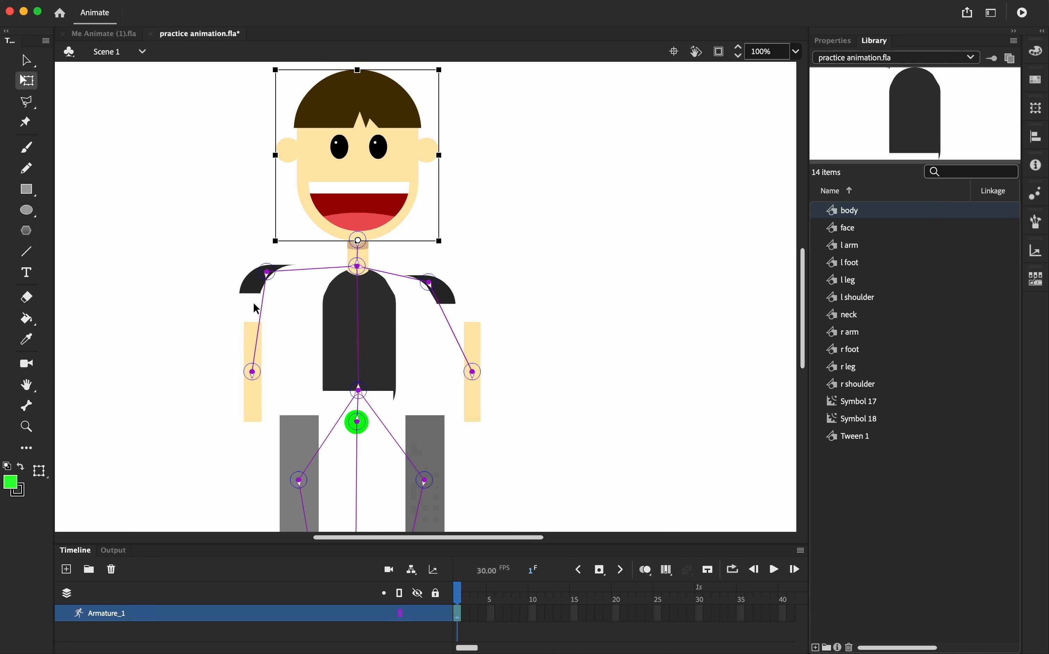
drag(259, 289, 320, 296)
drag(445, 296, 407, 294)
drag(475, 359, 412, 344)
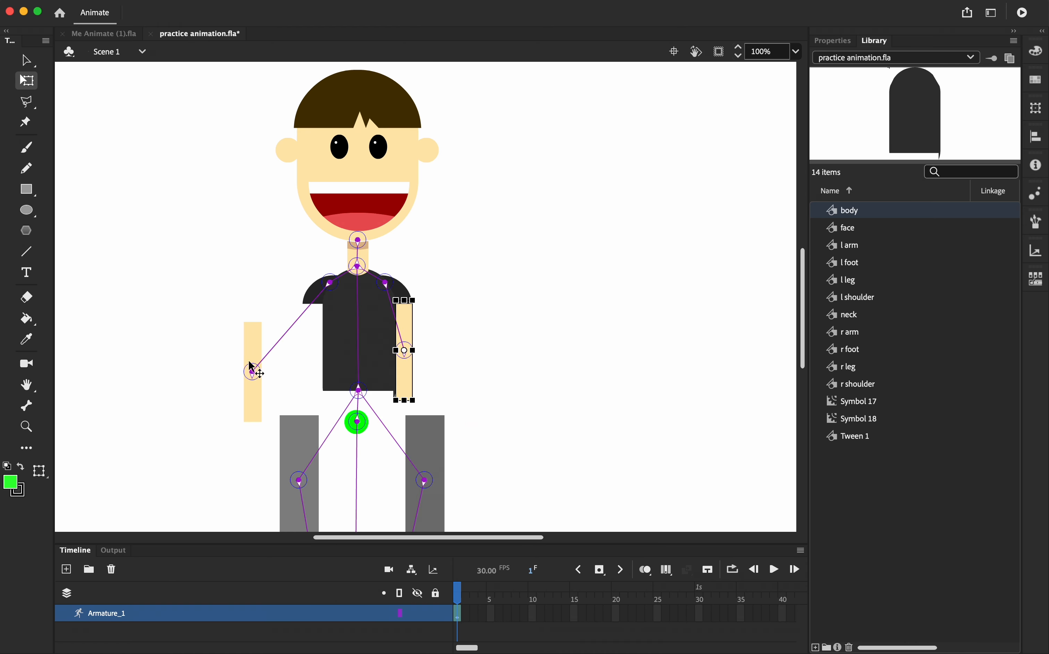
drag(252, 355, 338, 332)
Move the right leg and both feet in under the body so the legs join the torso
scroll(412, 408, down, 3)
drag(436, 348, 393, 323)
drag(315, 472, 343, 437)
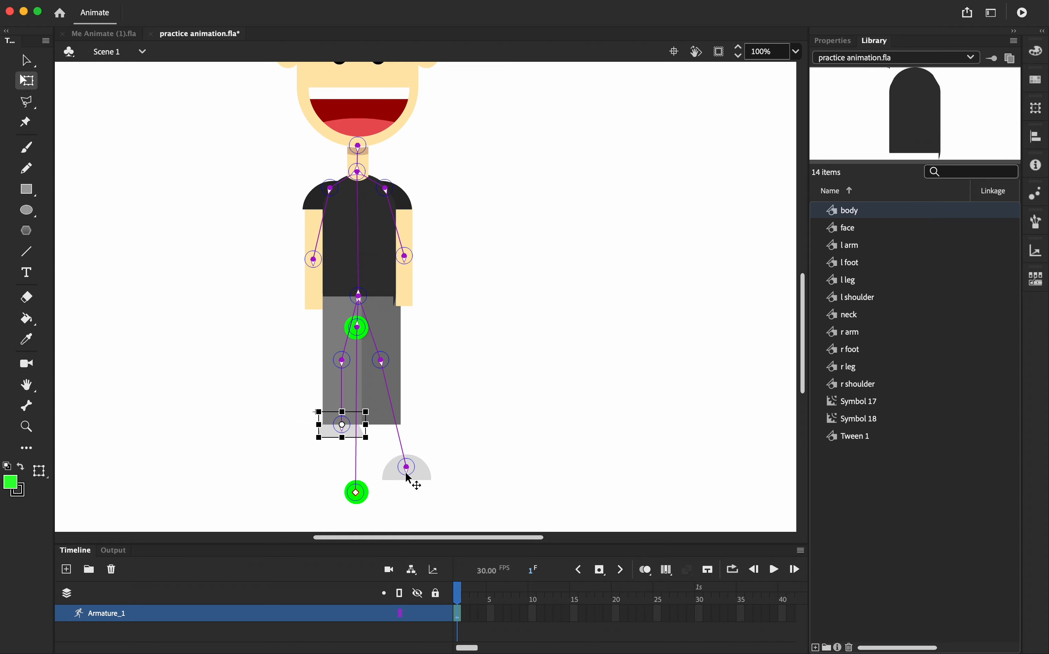
drag(409, 476, 389, 436)
click(460, 425)
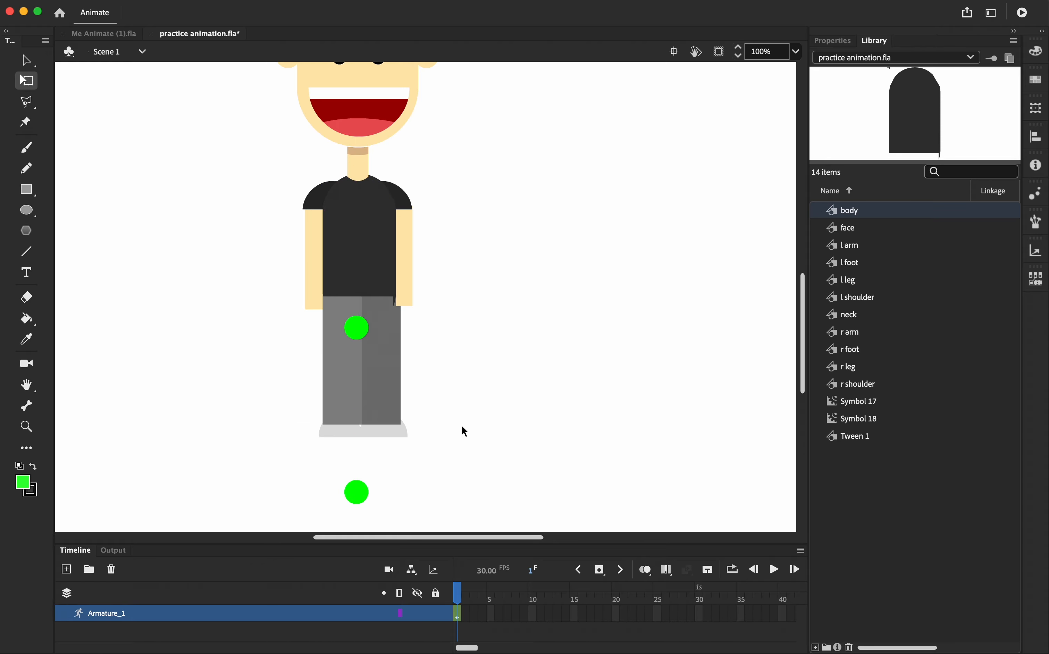
Select the lower green circle and try to drag it with the Selection tool
scroll(479, 353, up, 4)
scroll(480, 355, down, 4)
click(358, 493)
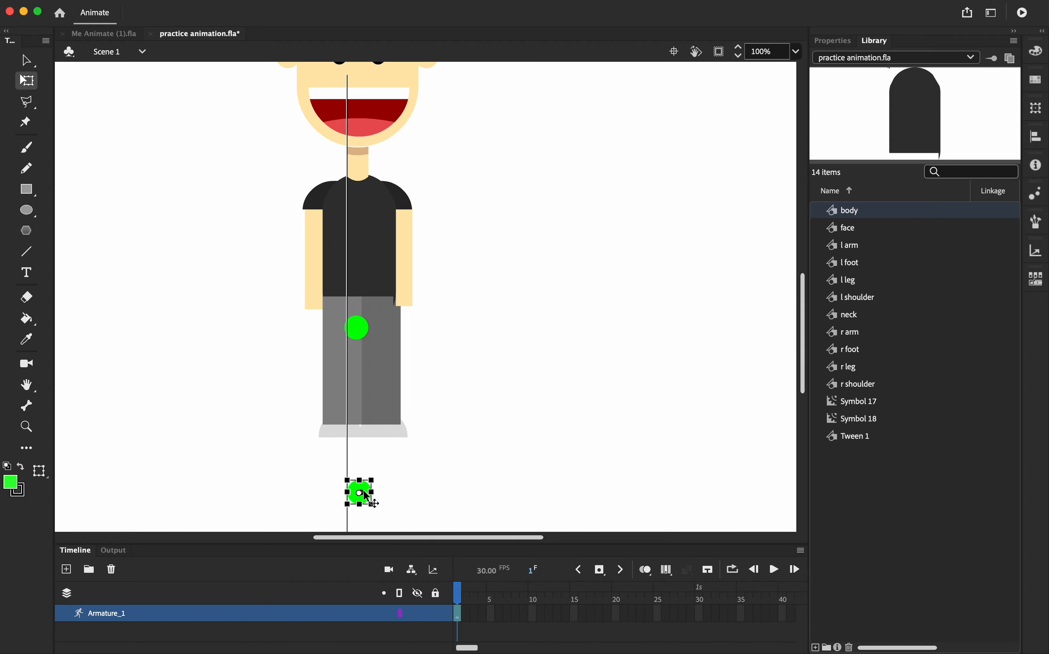
key(v)
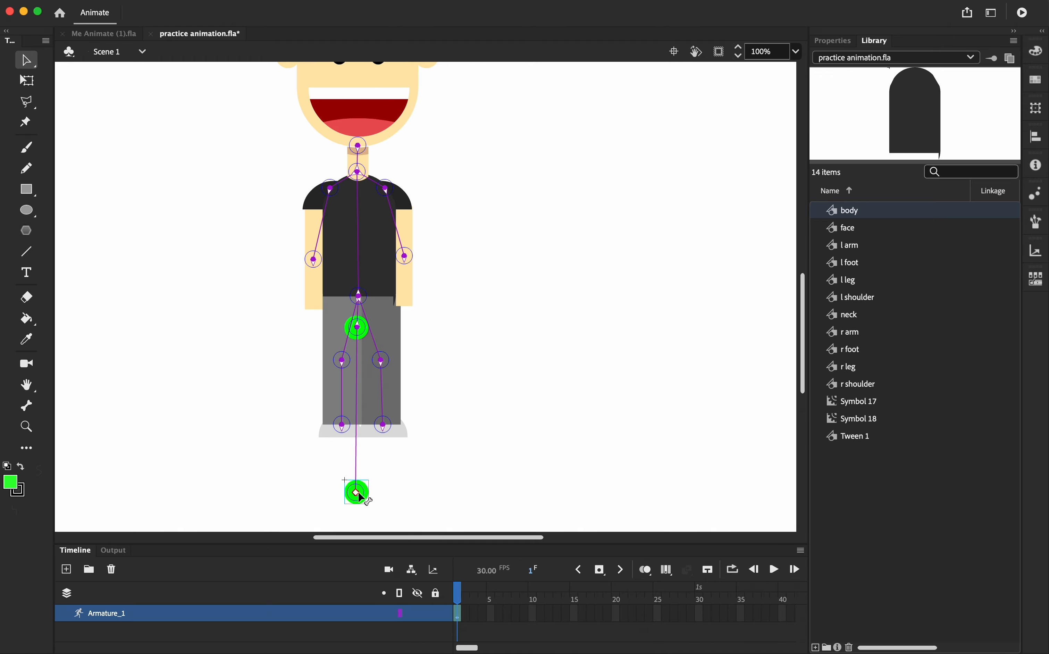
drag(355, 492, 461, 458)
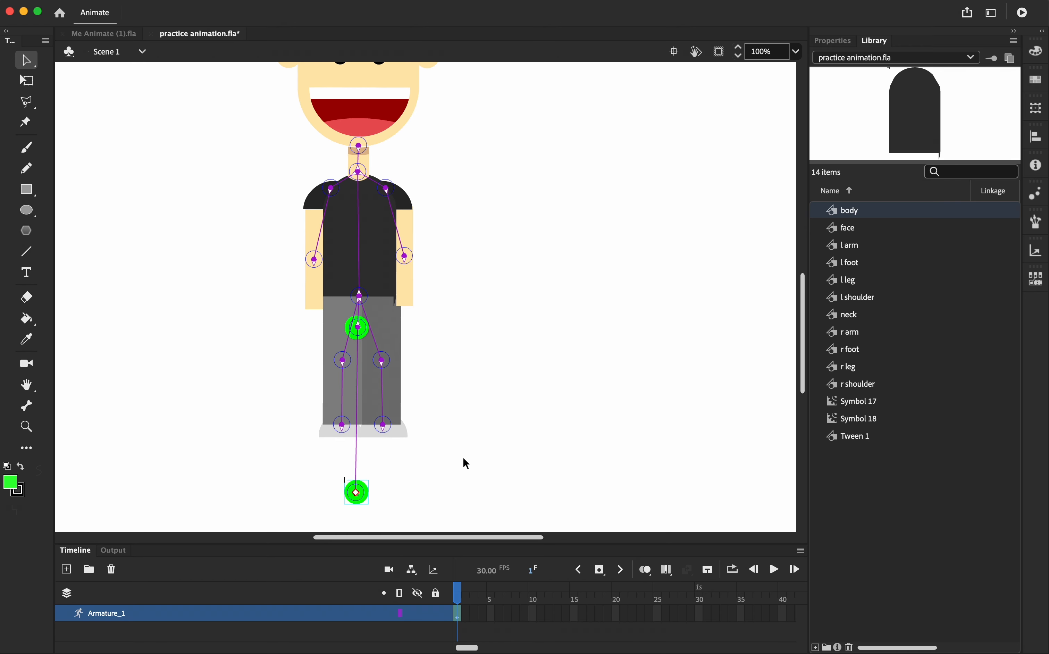
Test the rig by rotating the face and bending the neck, undoing each pose
scroll(493, 380, up, 5)
scroll(492, 380, right, 2)
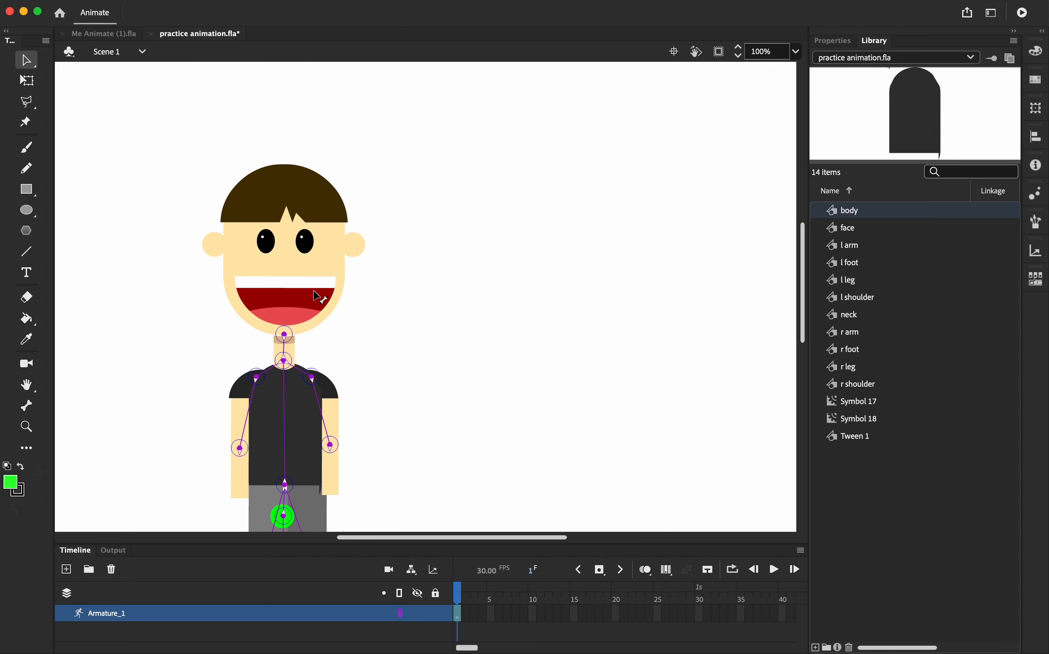
drag(314, 292, 322, 237)
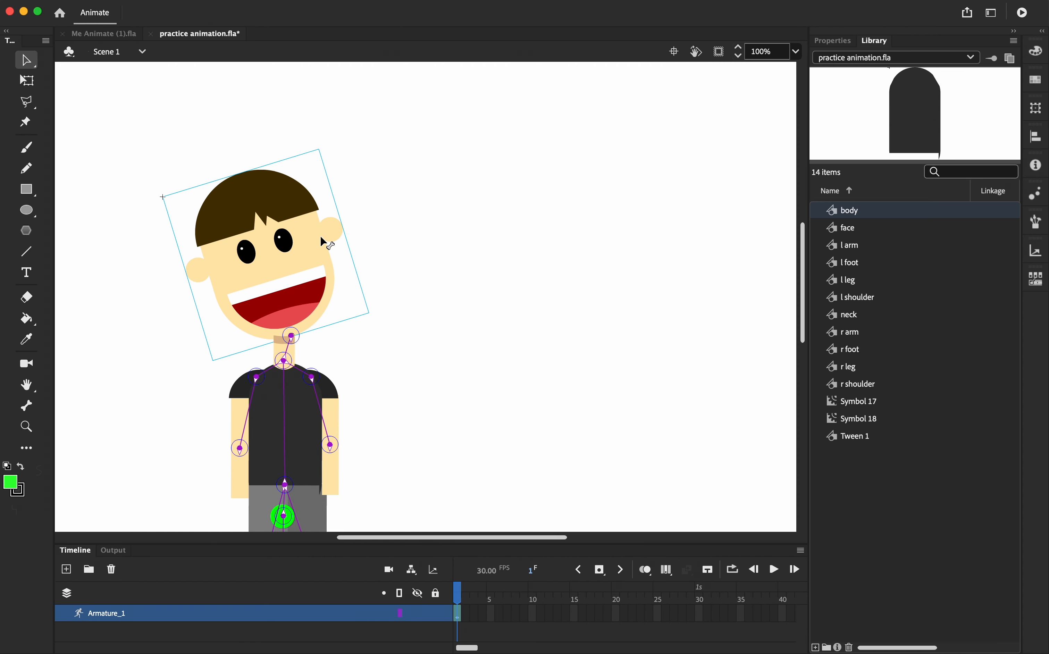
key(super+z)
drag(291, 349, 275, 331)
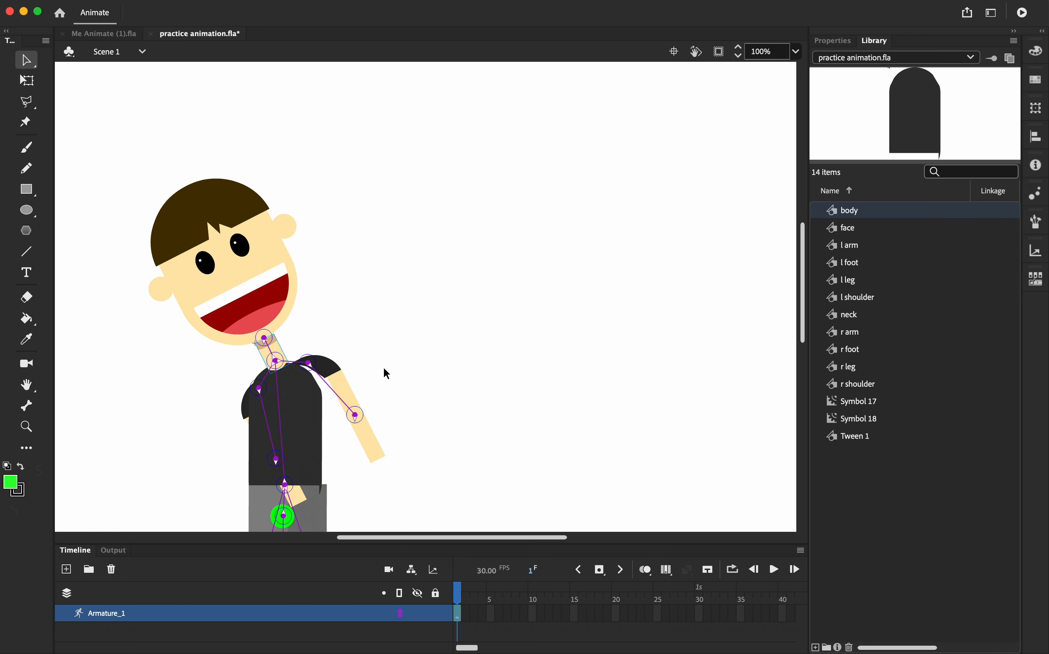
key(super+z)
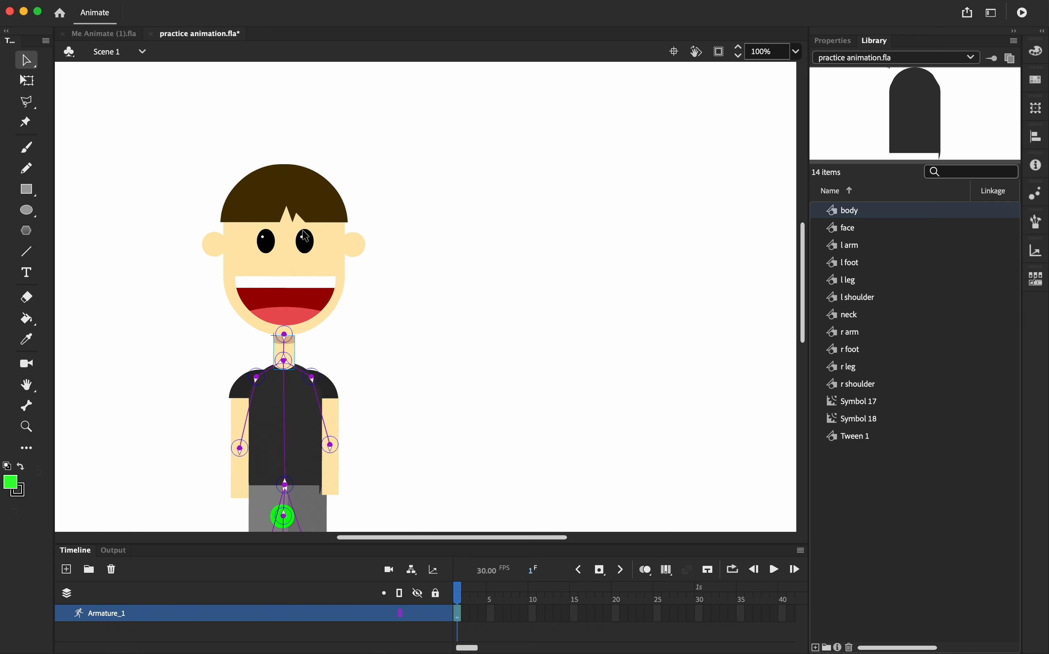
Tilt the left arm slightly outward, then try bending the upper body and undo the bend
mouse_move(243, 446)
mouse_down()
mouse_move(210, 440)
mouse_move(238, 448)
mouse_move(170, 394)
mouse_move(261, 468)
mouse_move(166, 404)
mouse_move(236, 450)
mouse_up()
drag(292, 366, 394, 382)
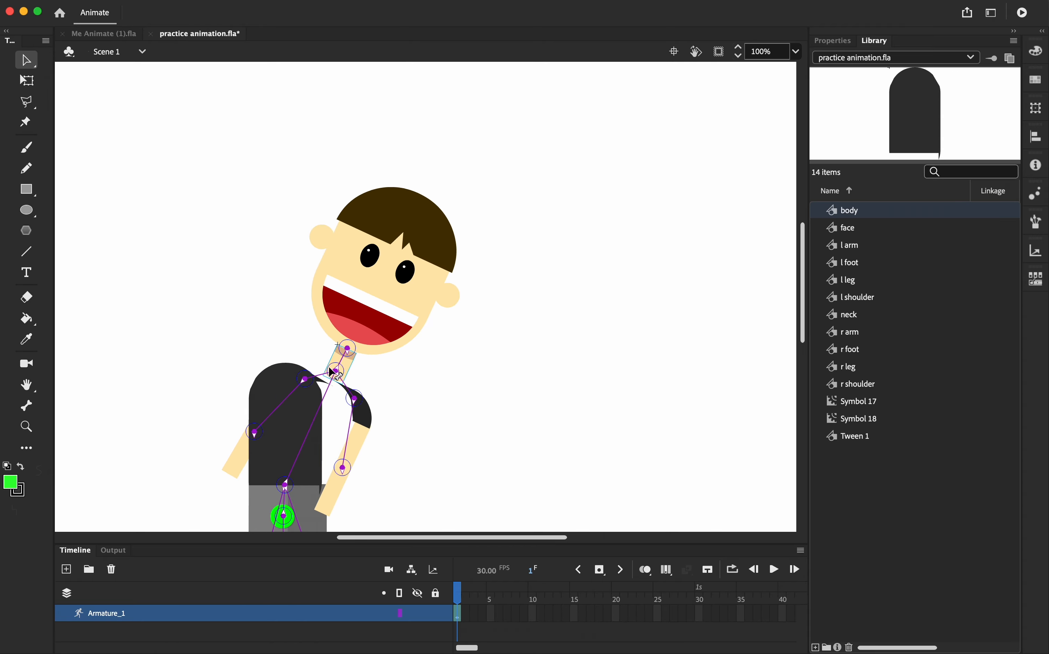
drag(329, 368, 293, 349)
key(super+z)
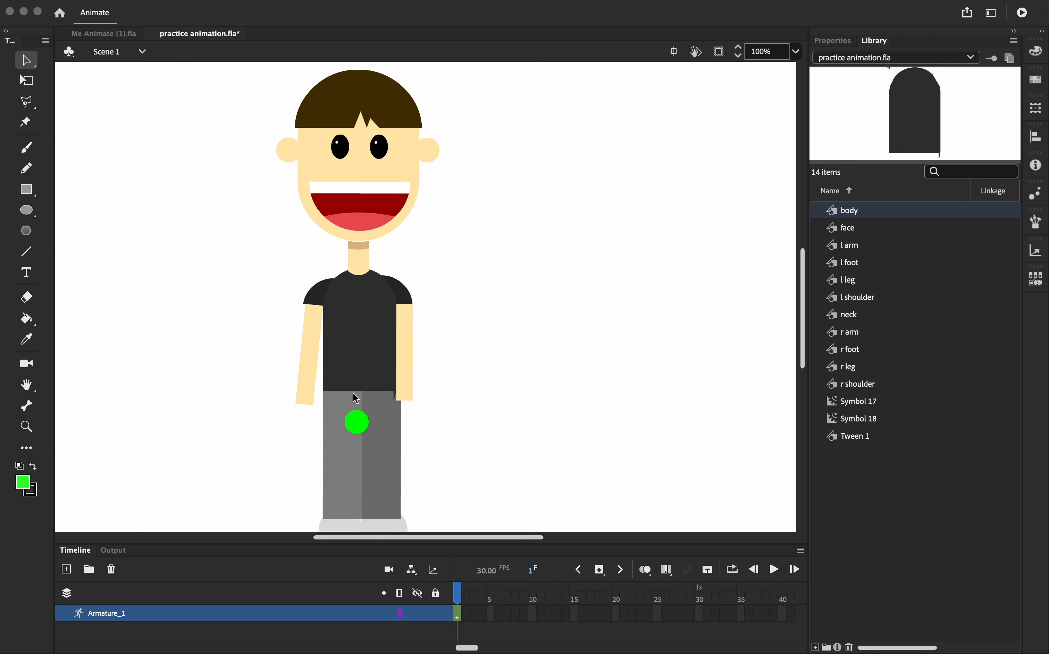
Select the hip green circle and set its color effect to Alpha
click(356, 424)
click(355, 421)
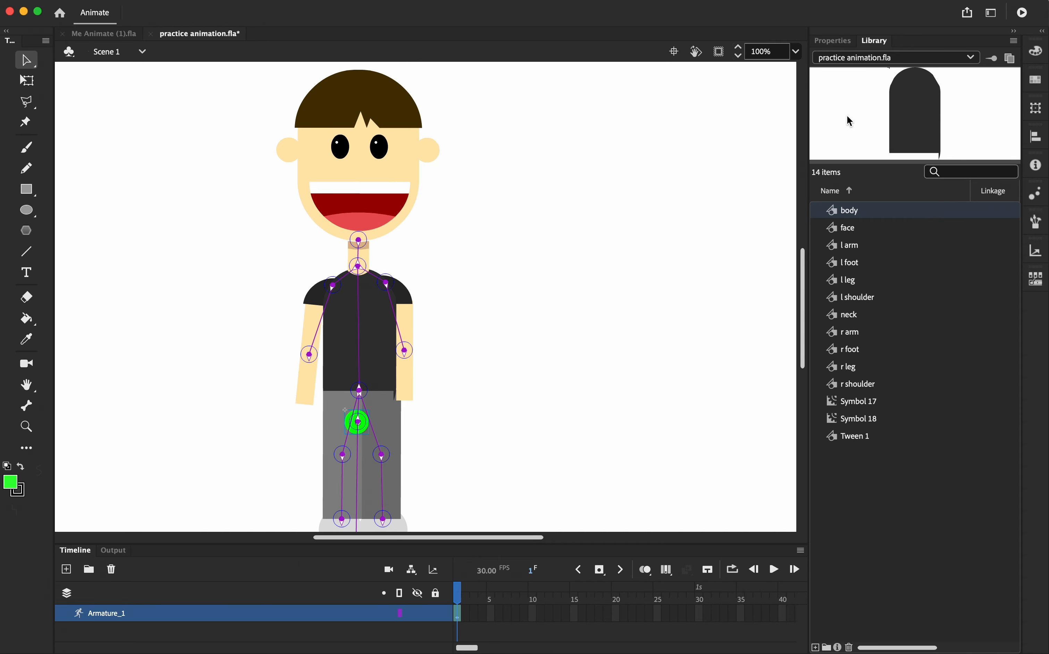
click(845, 41)
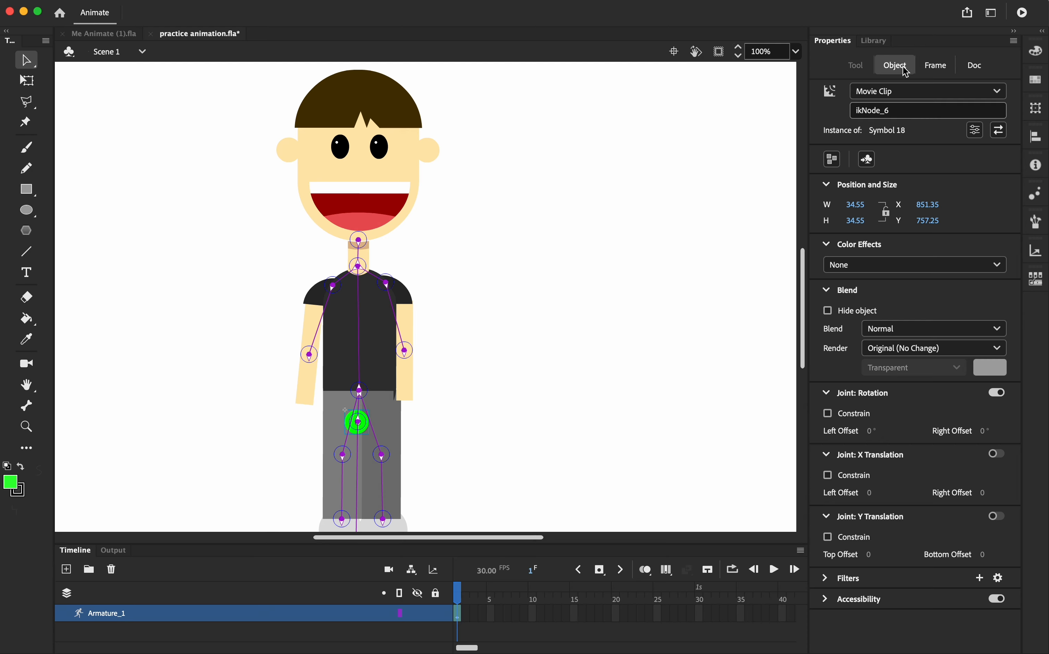
click(870, 266)
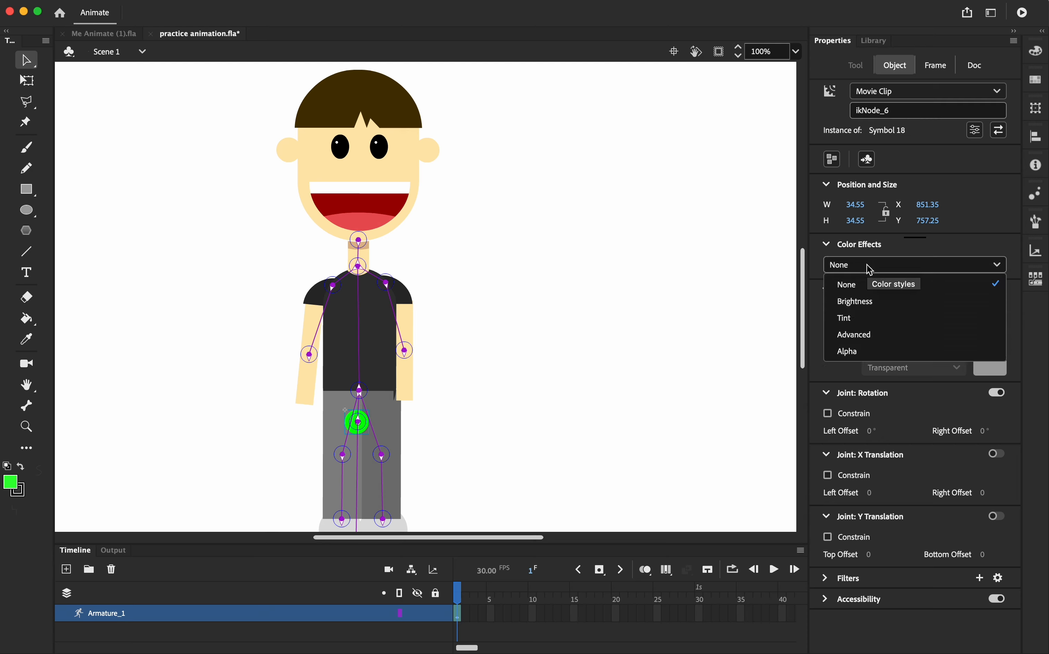
click(859, 353)
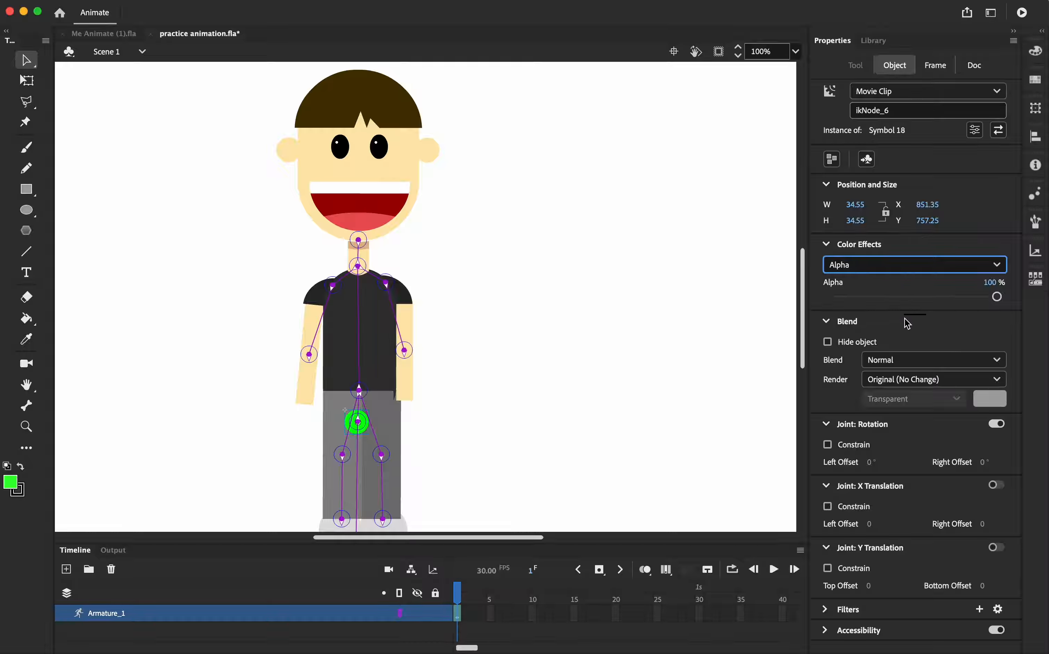
Set the hip control circle's alpha to 0%
click(999, 296)
drag(1001, 303, 813, 295)
click(538, 379)
Select the lower green control circle and set its color effect to Alpha at 0%
scroll(329, 416, down, 5)
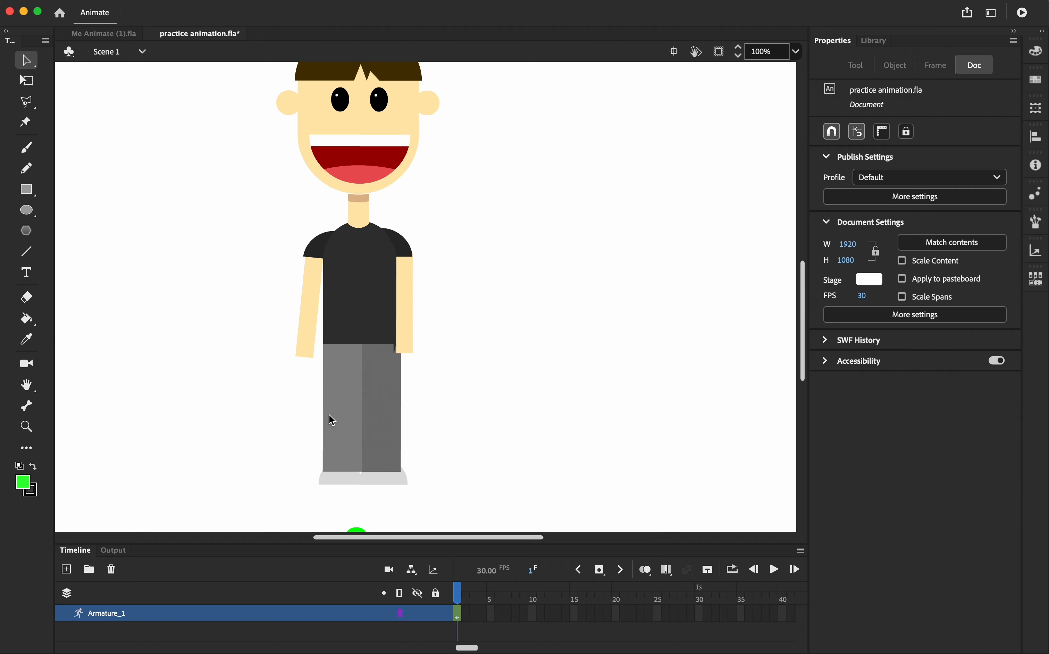
click(357, 443)
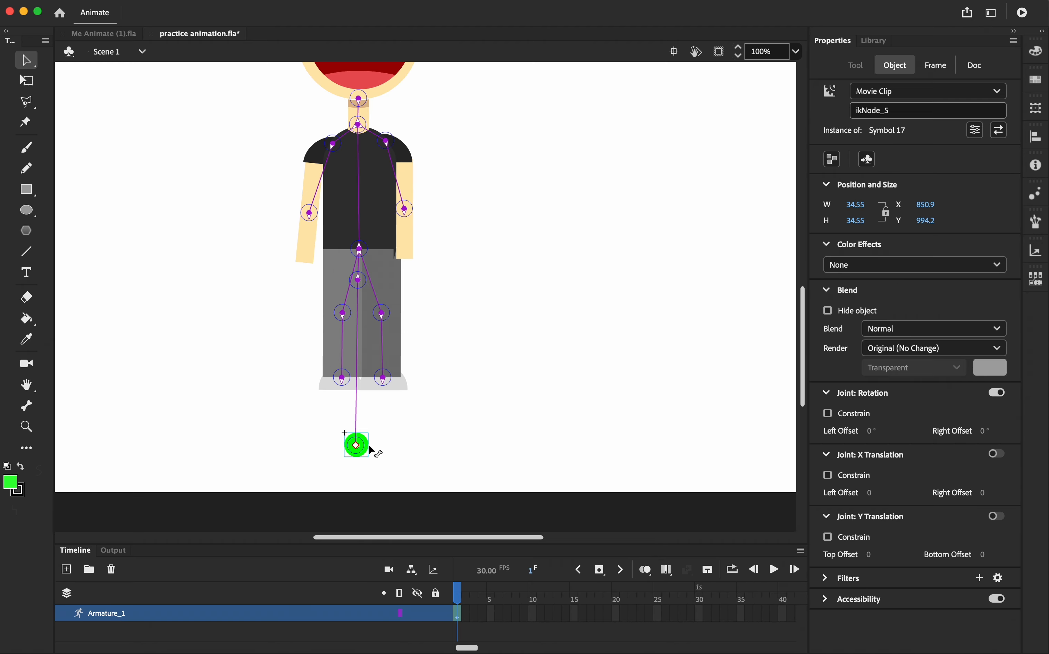
click(876, 264)
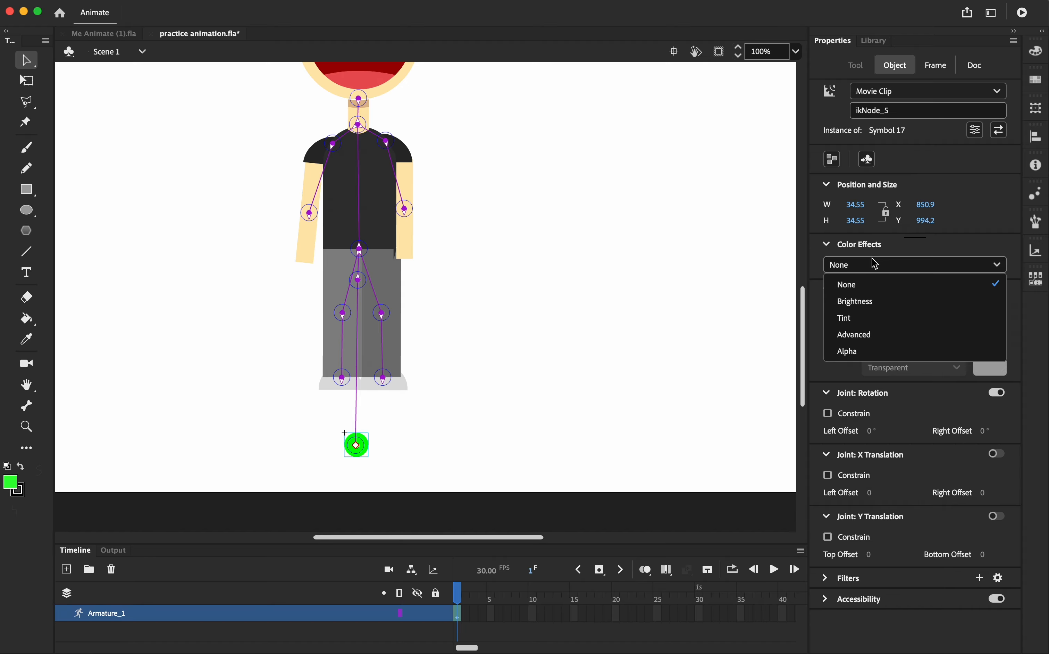
click(853, 350)
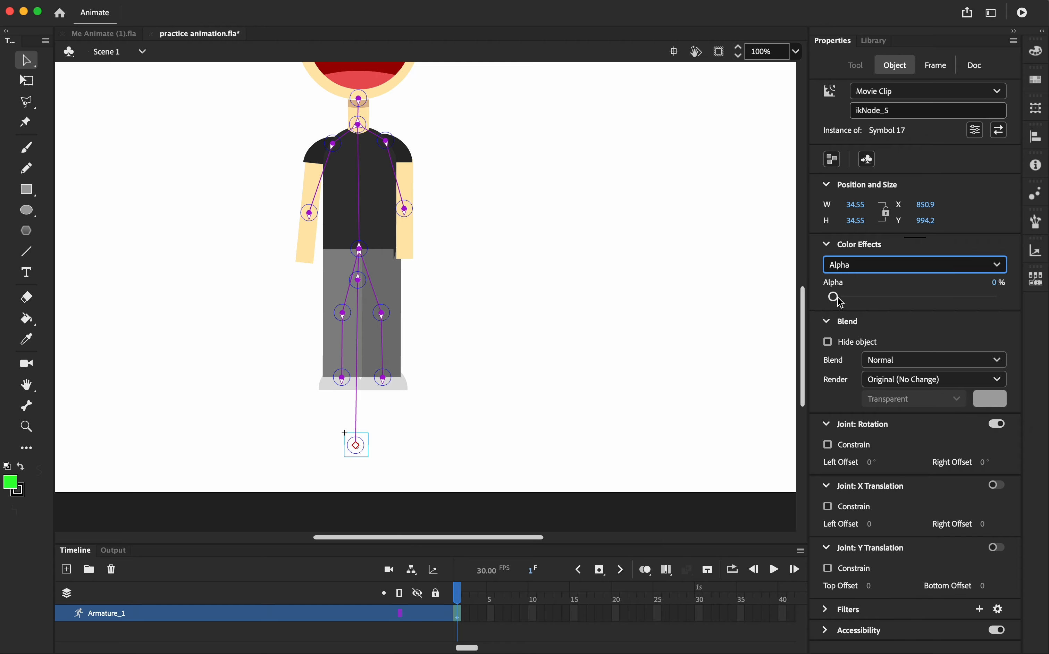
drag(833, 296, 822, 315)
click(696, 333)
Insert a keyframe at frame 30 on the Armature_1 layer
scroll(544, 303, up, 5)
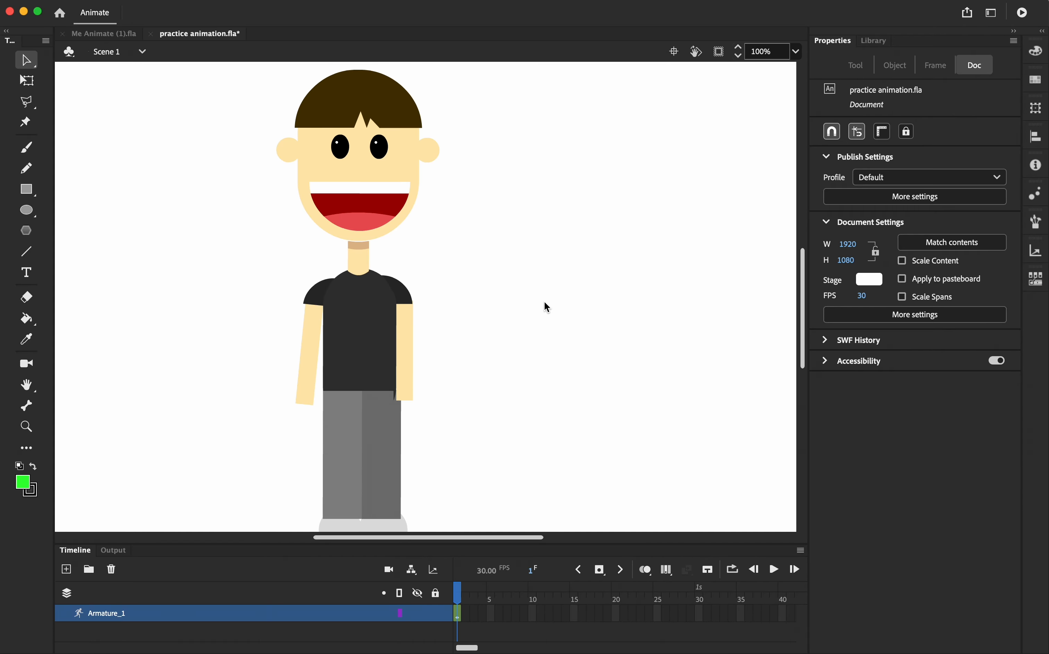
scroll(545, 306, down, 3)
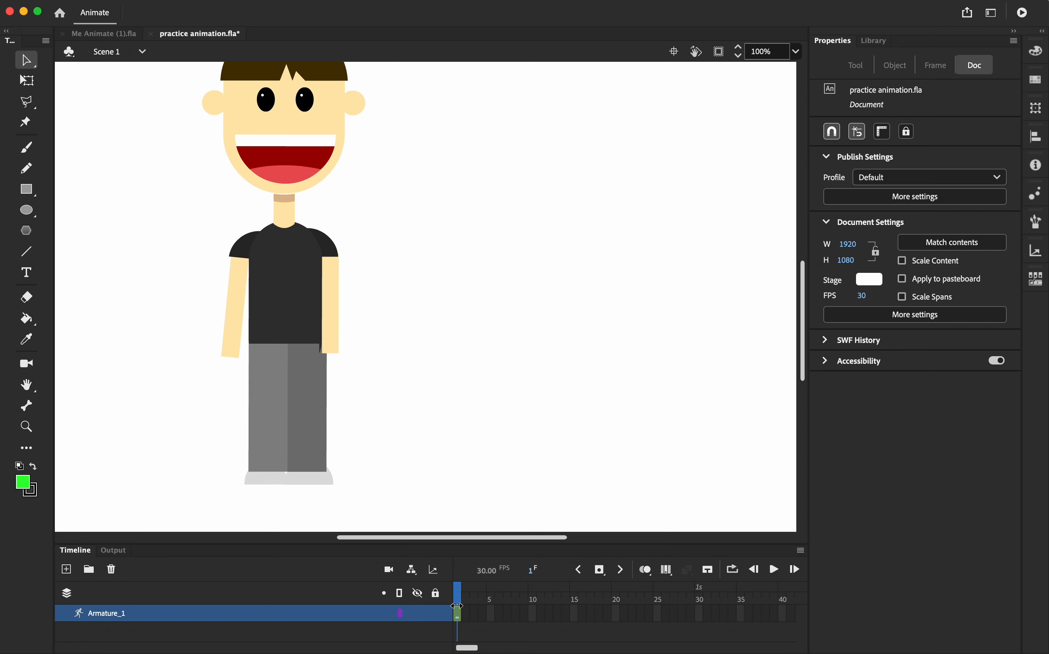
click(699, 612)
click(606, 572)
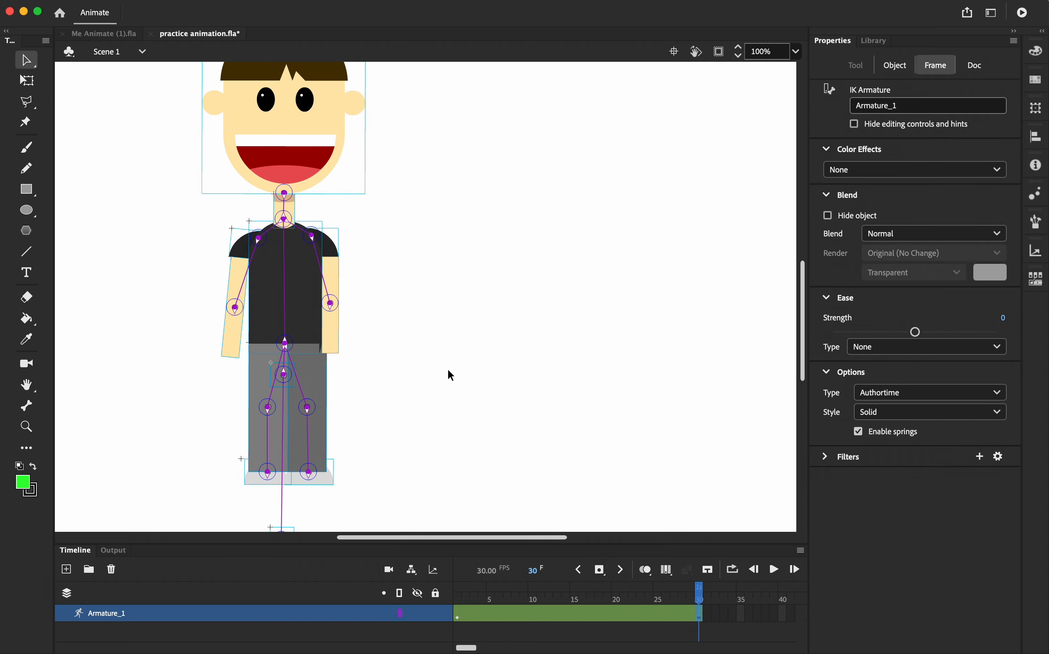
Raise both arms outward and upward in the frame 30 pose
scroll(448, 371, up, 3)
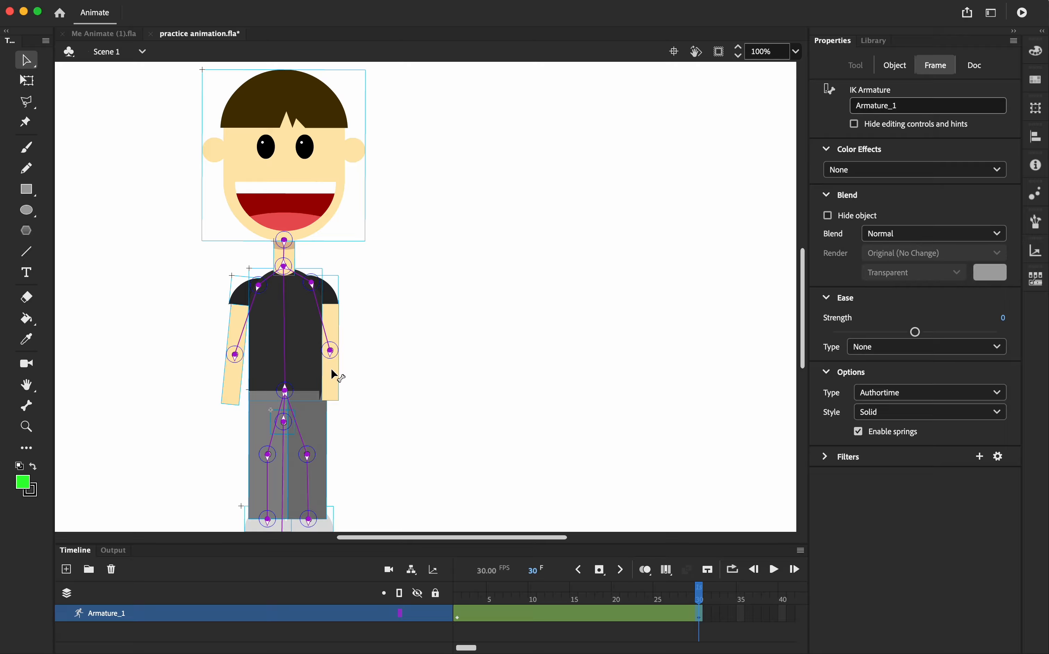
mouse_move(334, 374)
mouse_down()
mouse_move(344, 373)
mouse_move(332, 375)
mouse_up()
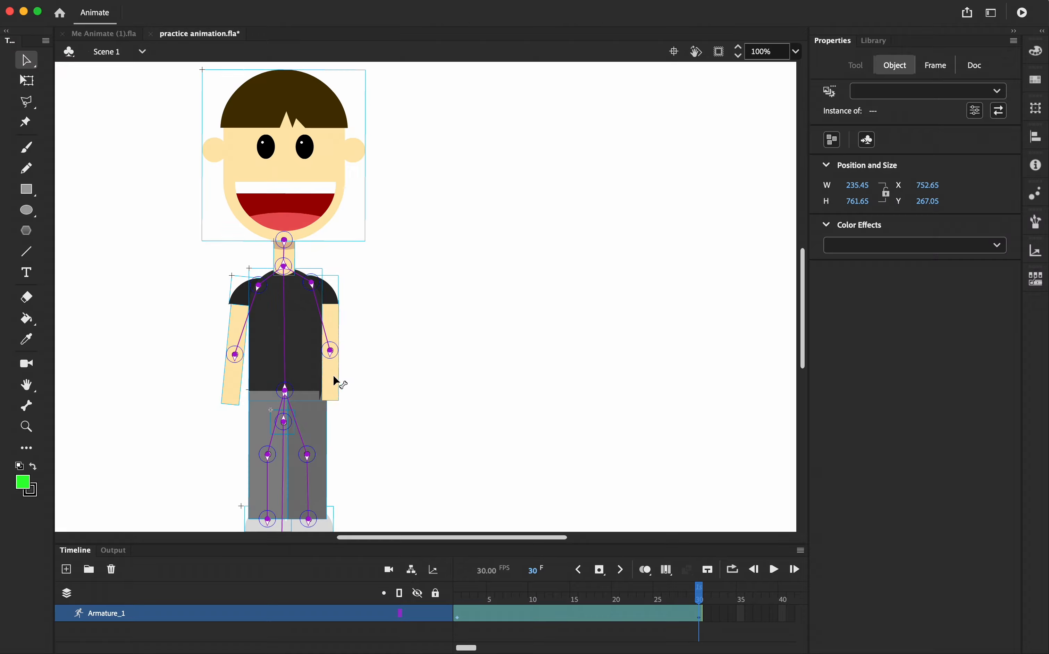
drag(334, 309, 352, 256)
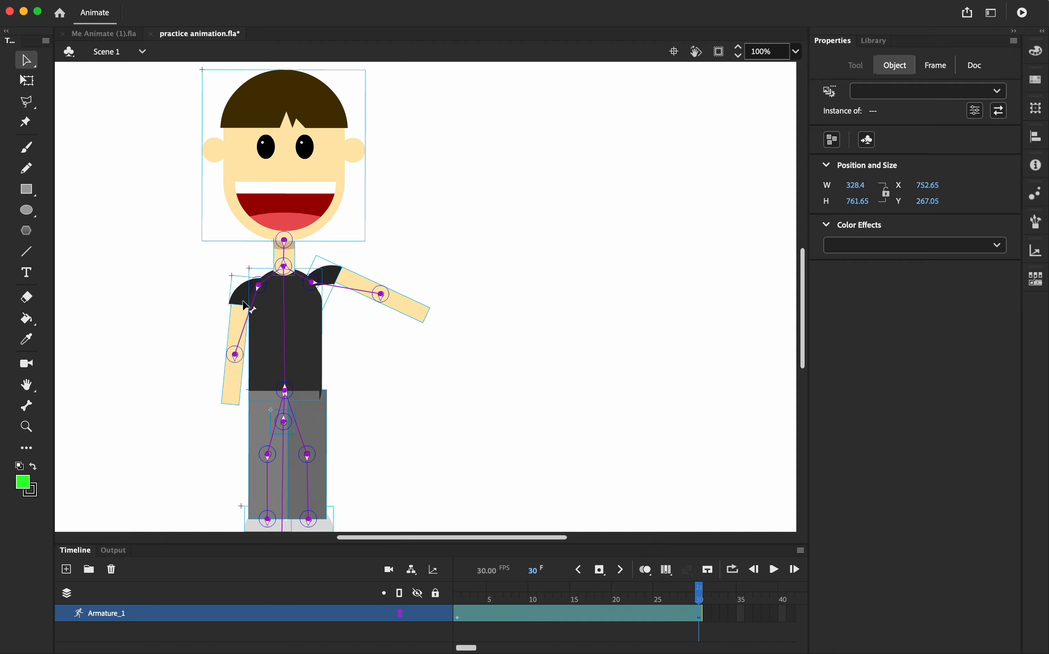
drag(245, 305, 201, 270)
Spread both legs outward into a stride in the frame 30 pose
scroll(454, 404, down, 5)
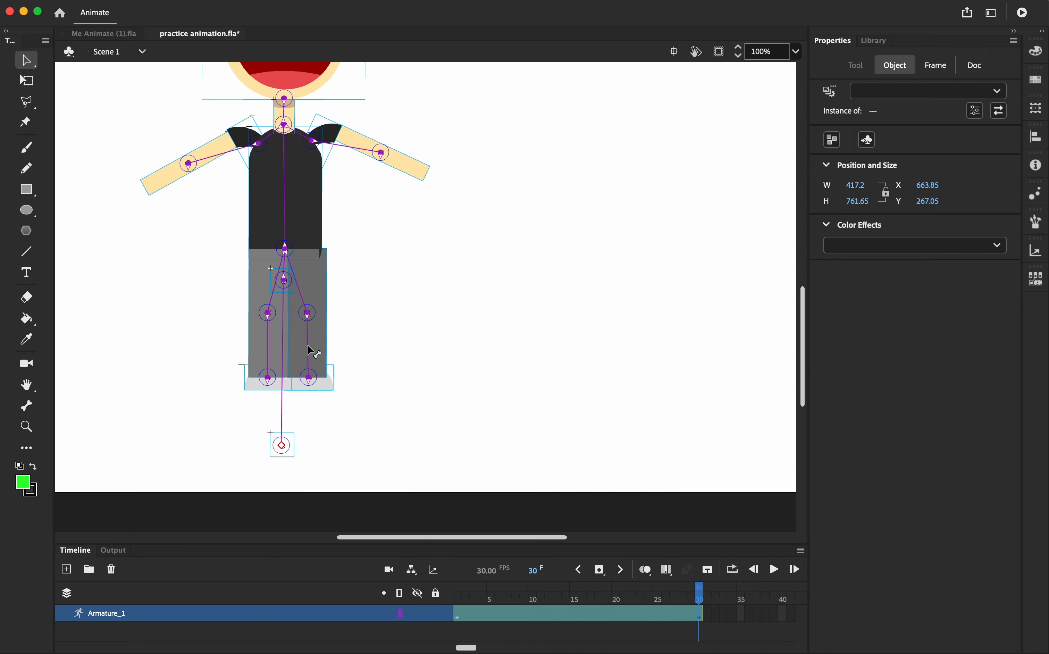
mouse_move(315, 350)
mouse_down()
mouse_move(327, 355)
mouse_move(321, 348)
mouse_up()
drag(297, 274, 307, 267)
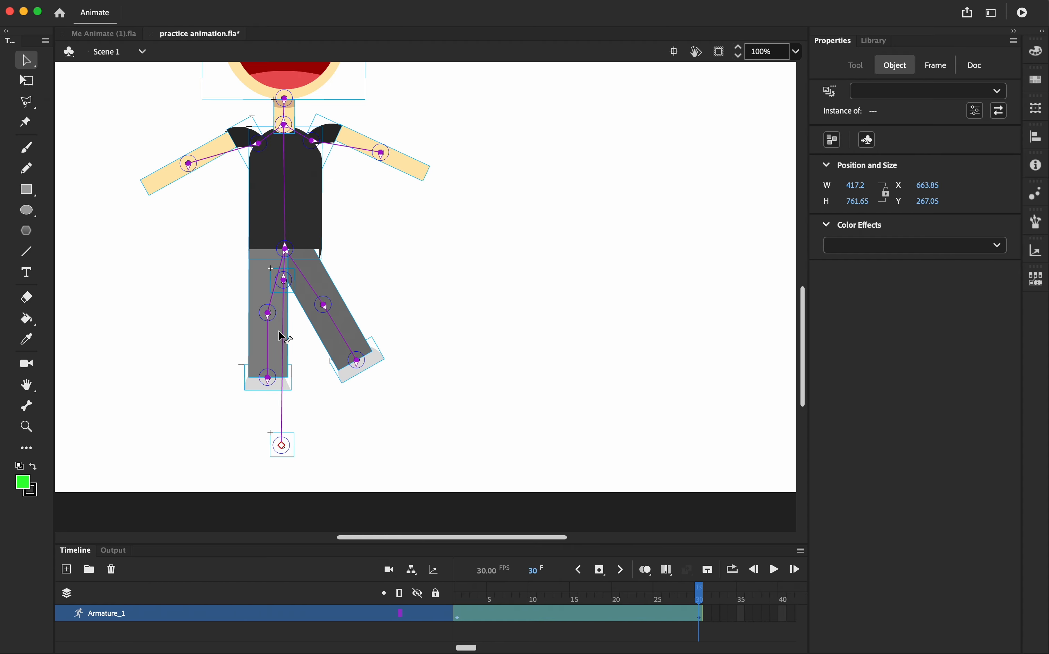
drag(280, 330, 285, 327)
drag(250, 270, 260, 257)
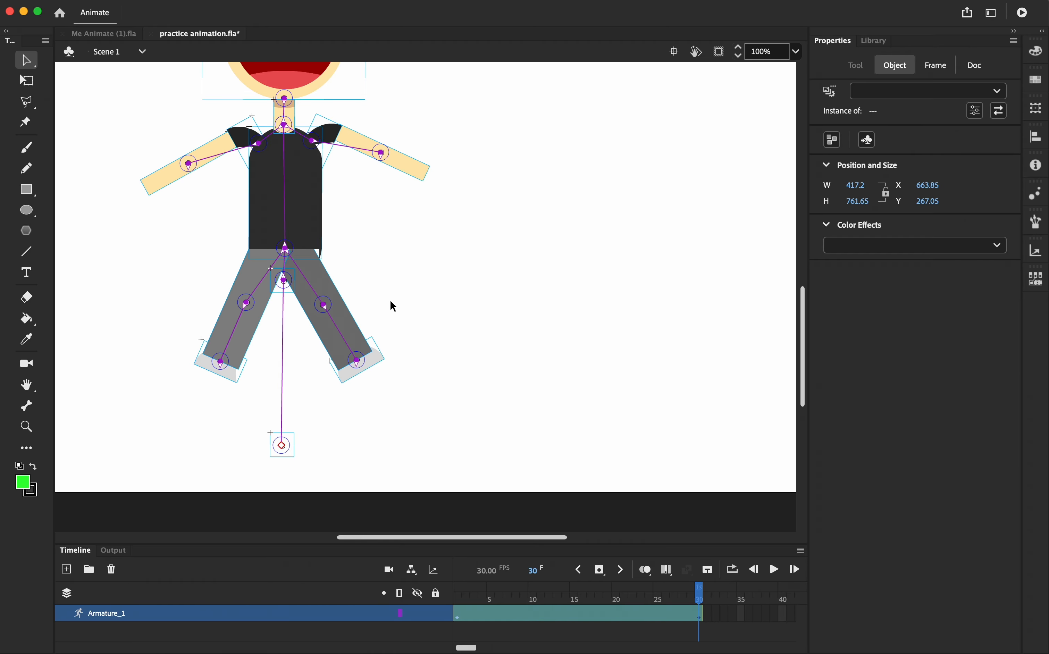
Tilt the head to the right in the frame 30 pose
scroll(431, 311, up, 6)
scroll(431, 310, down, 3)
scroll(451, 313, up, 1)
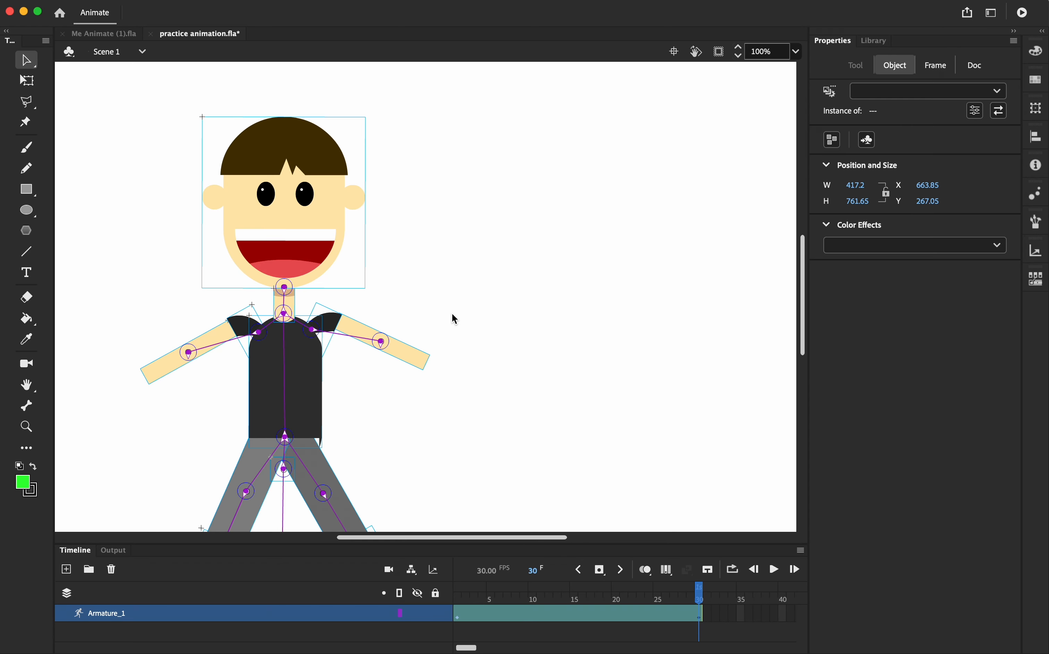
drag(292, 177, 342, 195)
scroll(559, 454, down, 5)
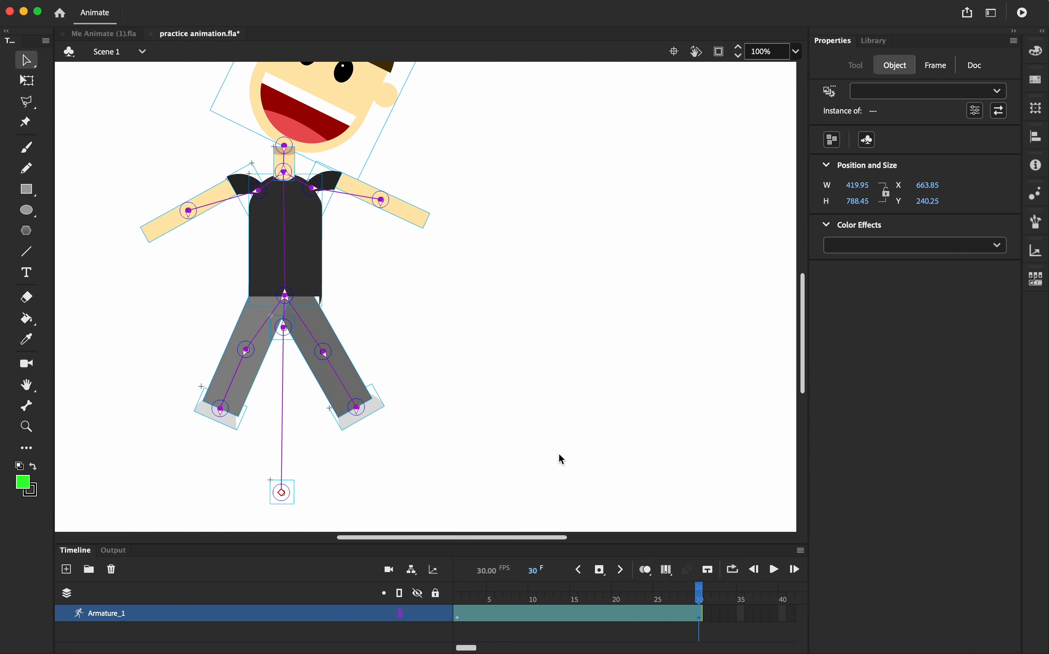
Rewind to frame 1 and play the animation to preview it
drag(700, 596, 458, 598)
click(470, 461)
scroll(470, 460, up, 5)
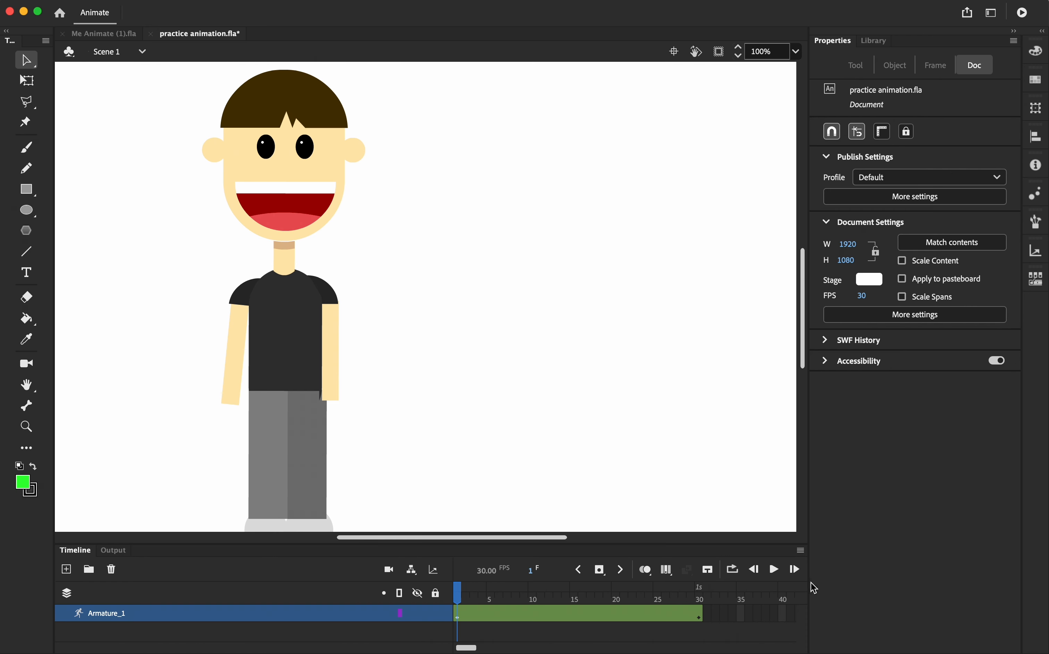
click(774, 569)
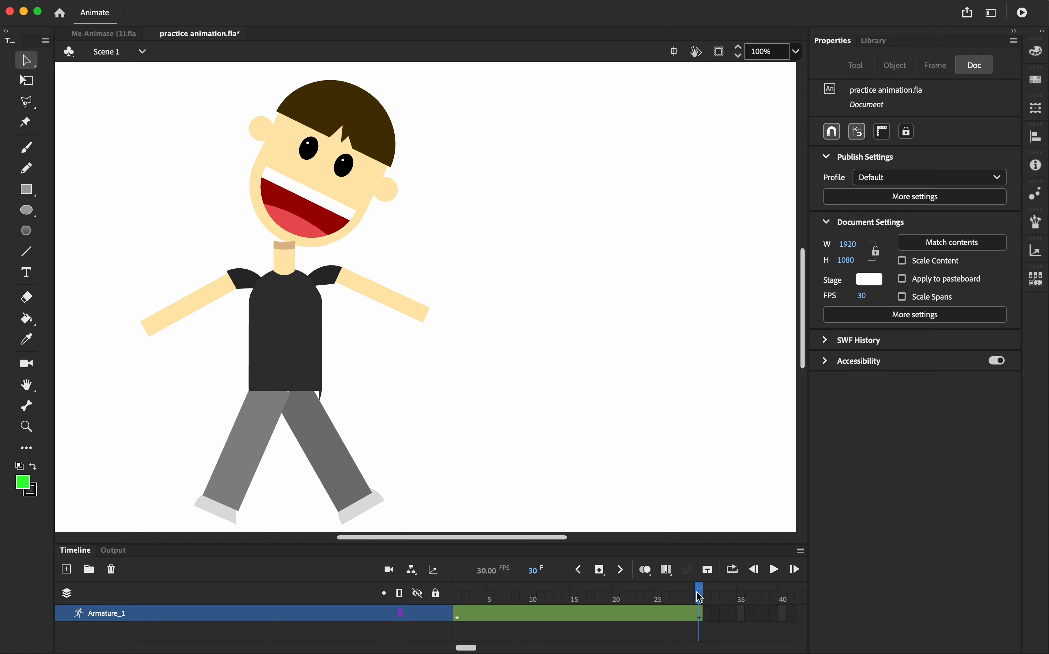
drag(700, 597, 393, 616)
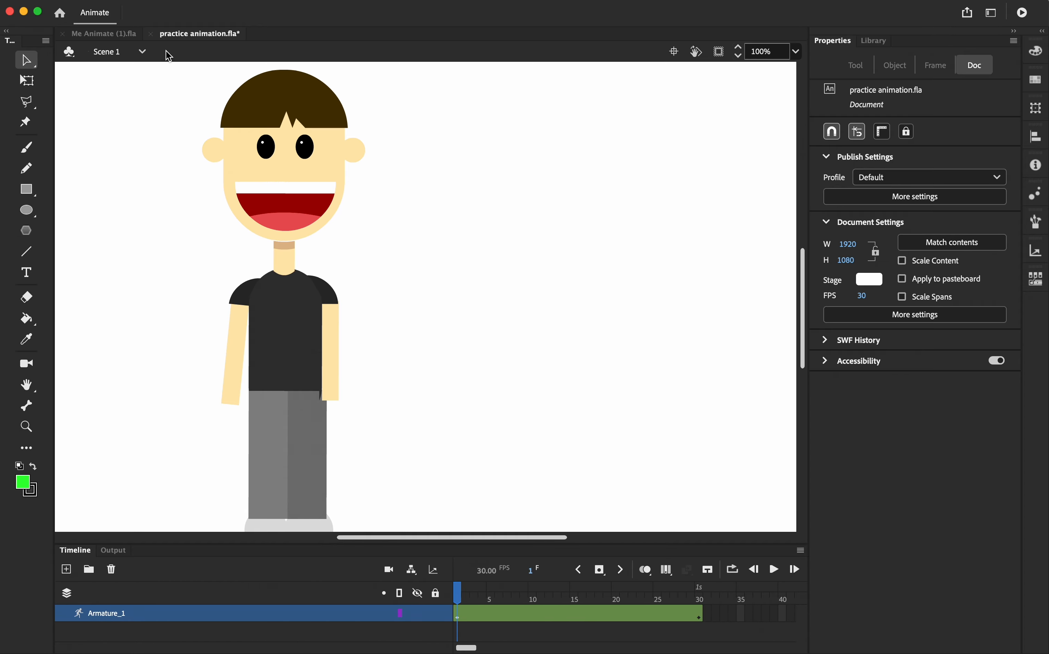
Open Export Video/Media and set the output file name to Myself Animation on the Desktop
click(93, 5)
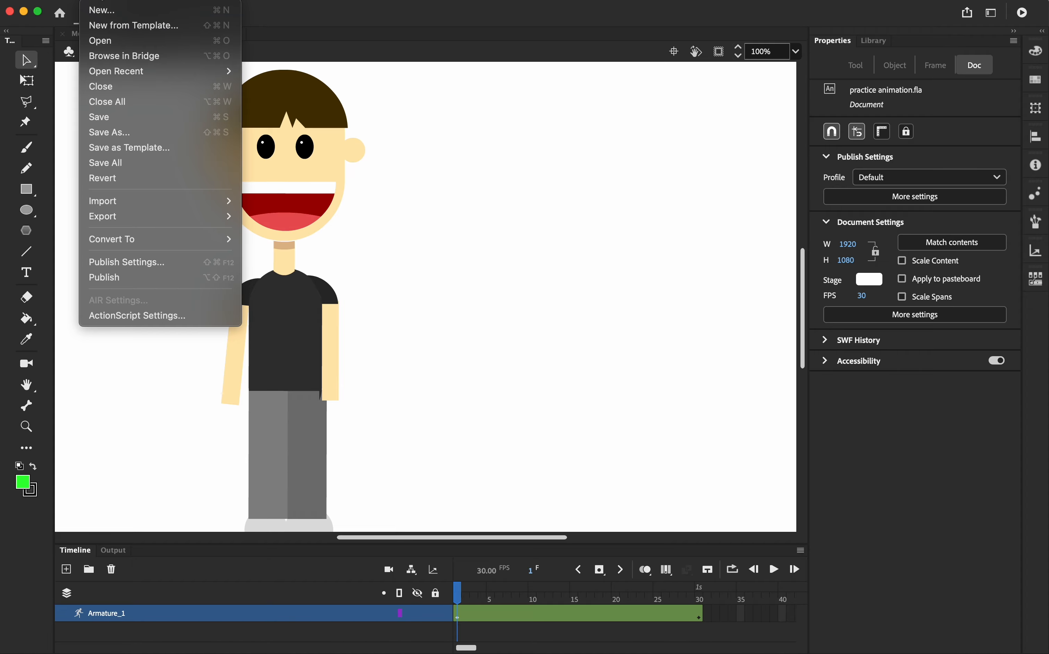
mouse_move(147, 221)
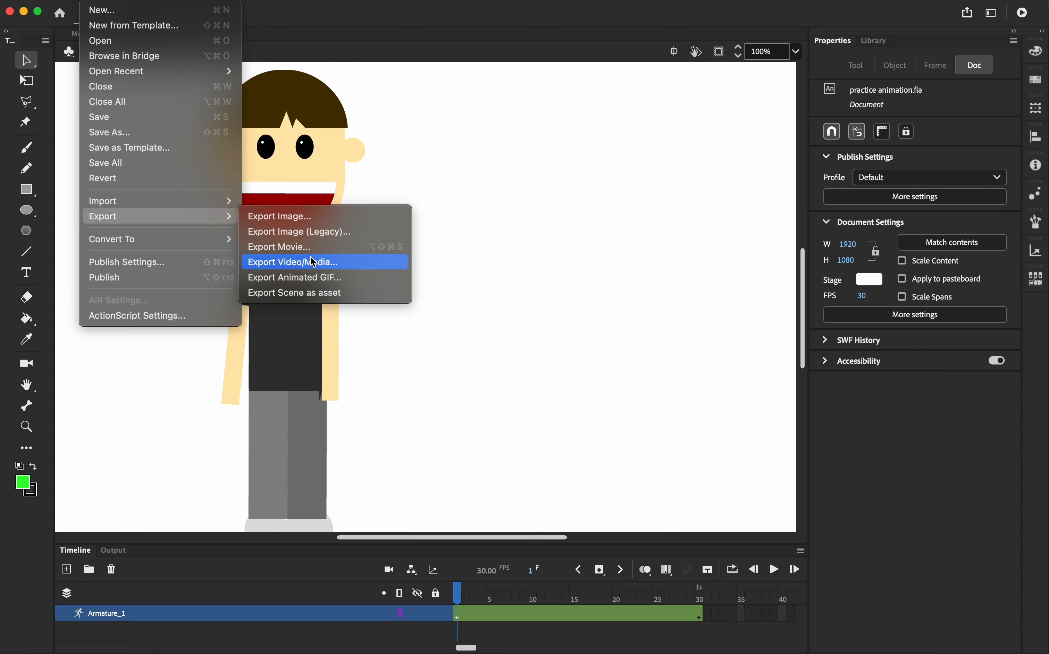
click(350, 264)
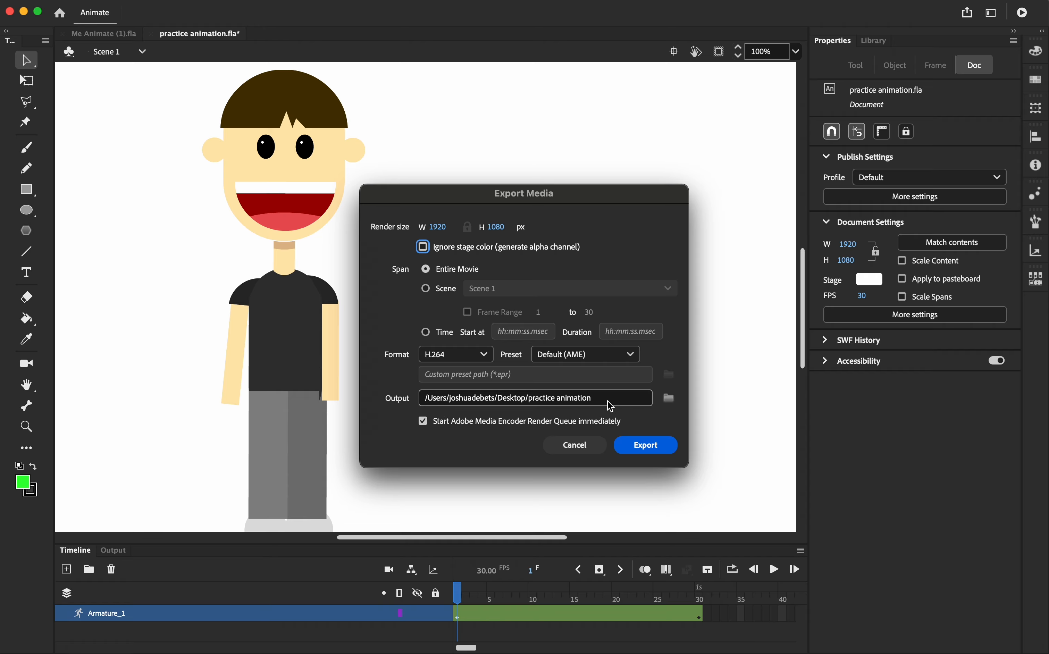
click(669, 397)
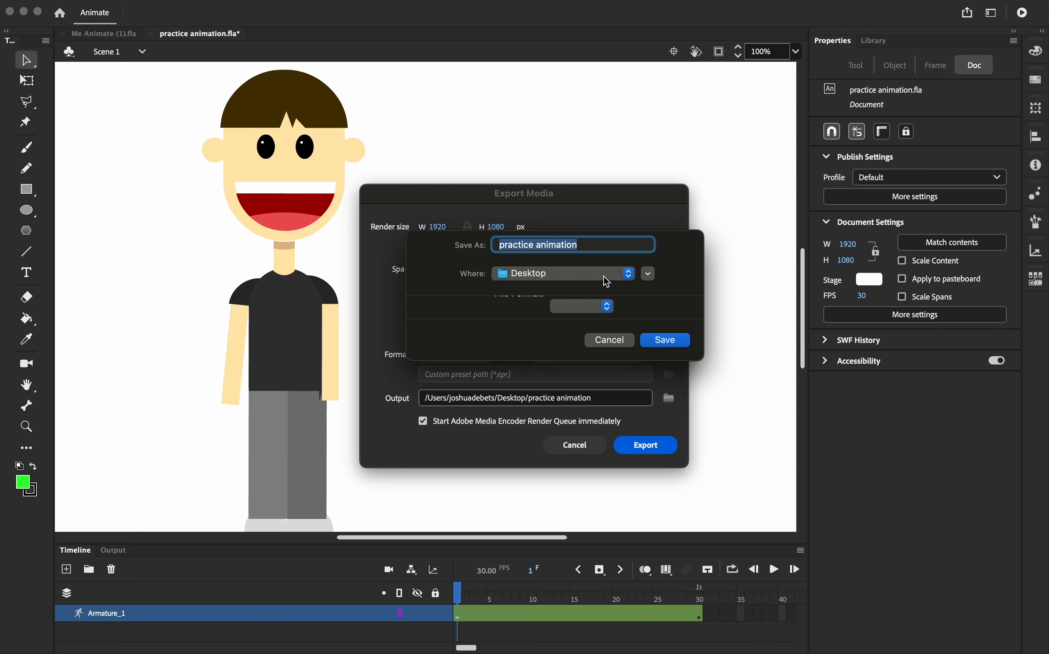
text(Myself Animation)
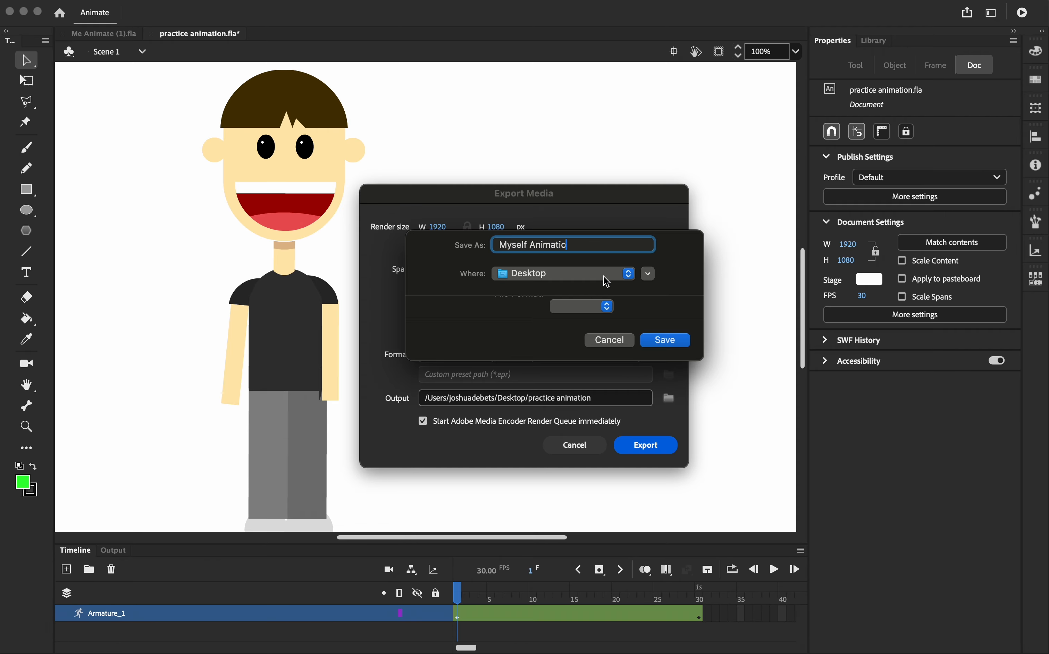
click(670, 341)
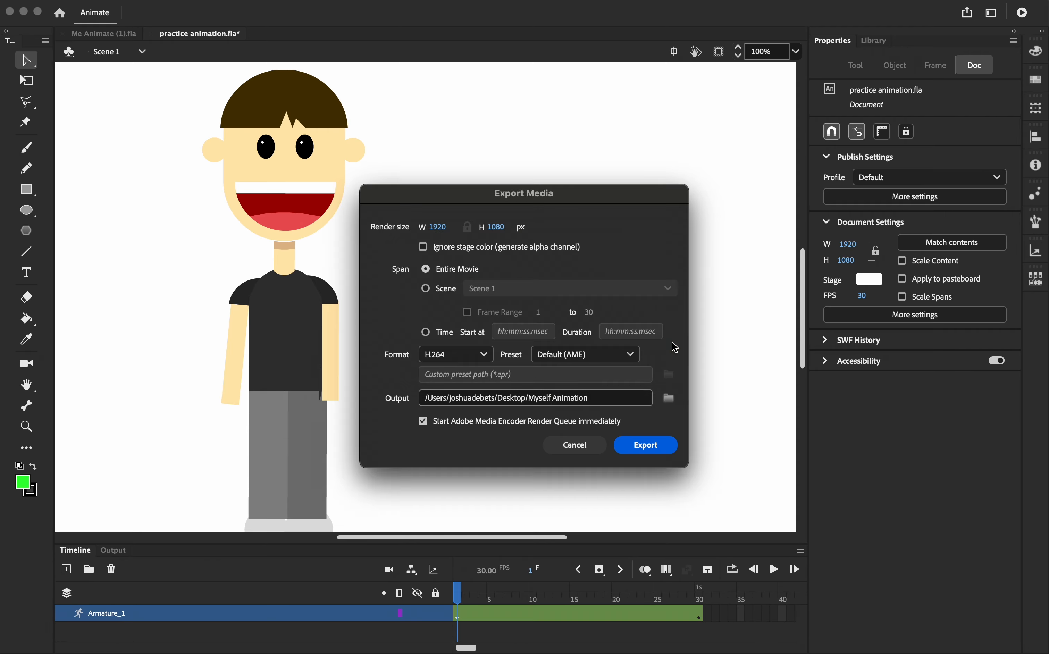
Export the animation as H.264 video and close the completion message
click(633, 441)
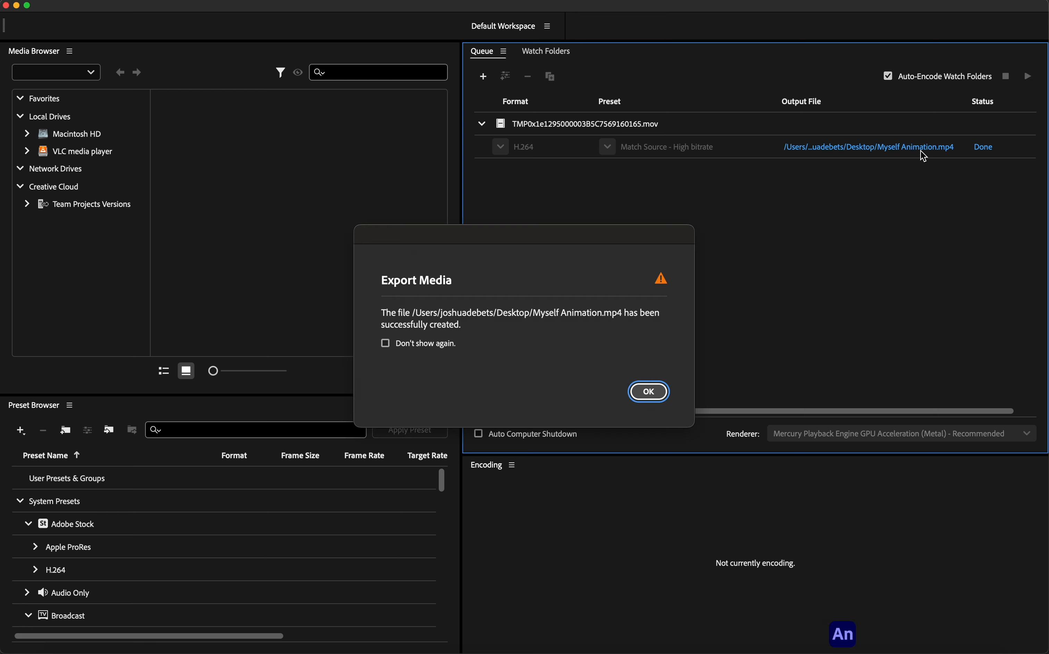
click(646, 386)
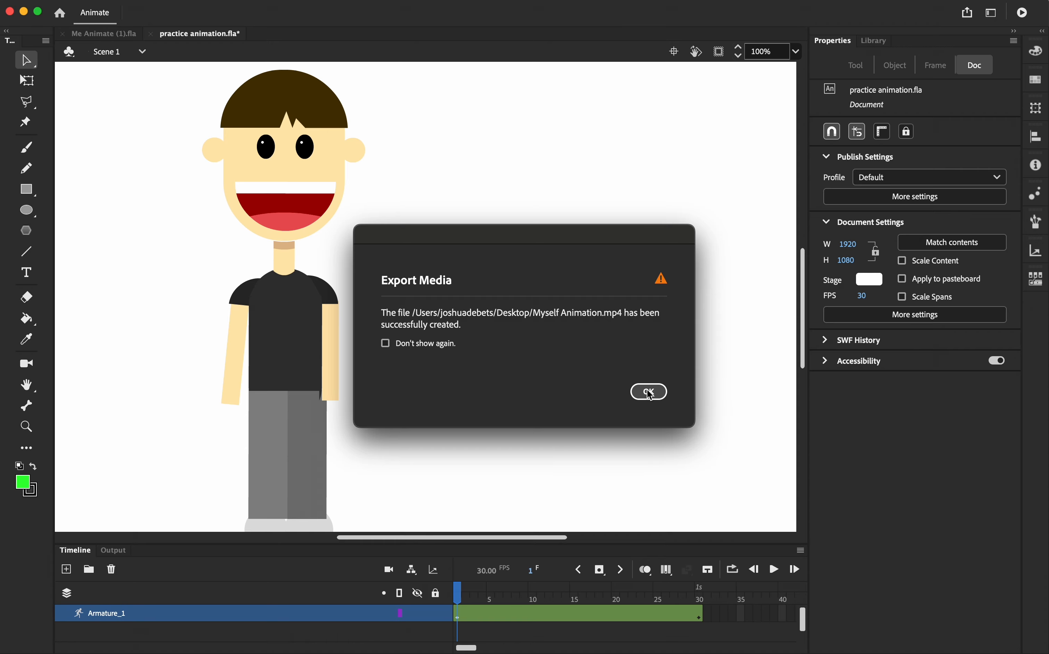
click(649, 392)
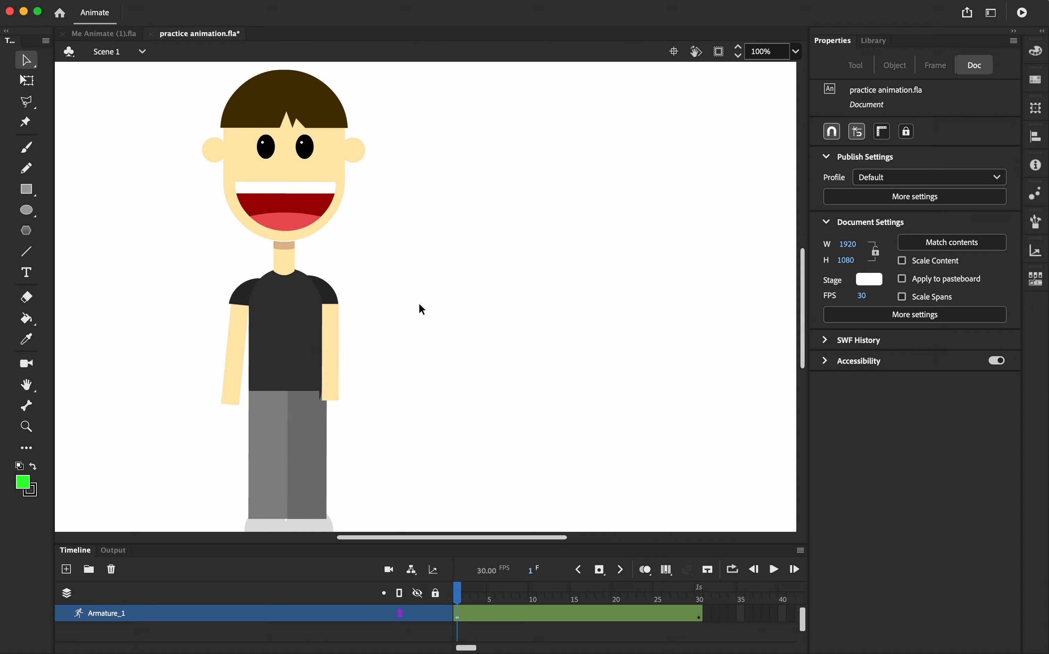